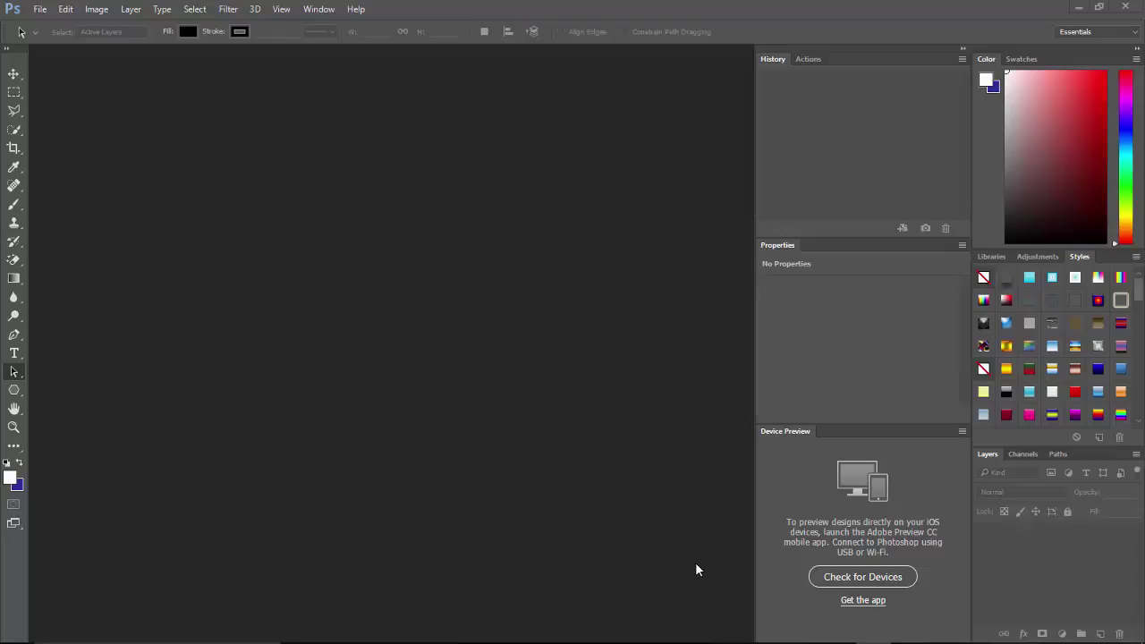
# Open the 9.psd cover template from the 50Ecovers folder.
pyautogui.click(42, 11)
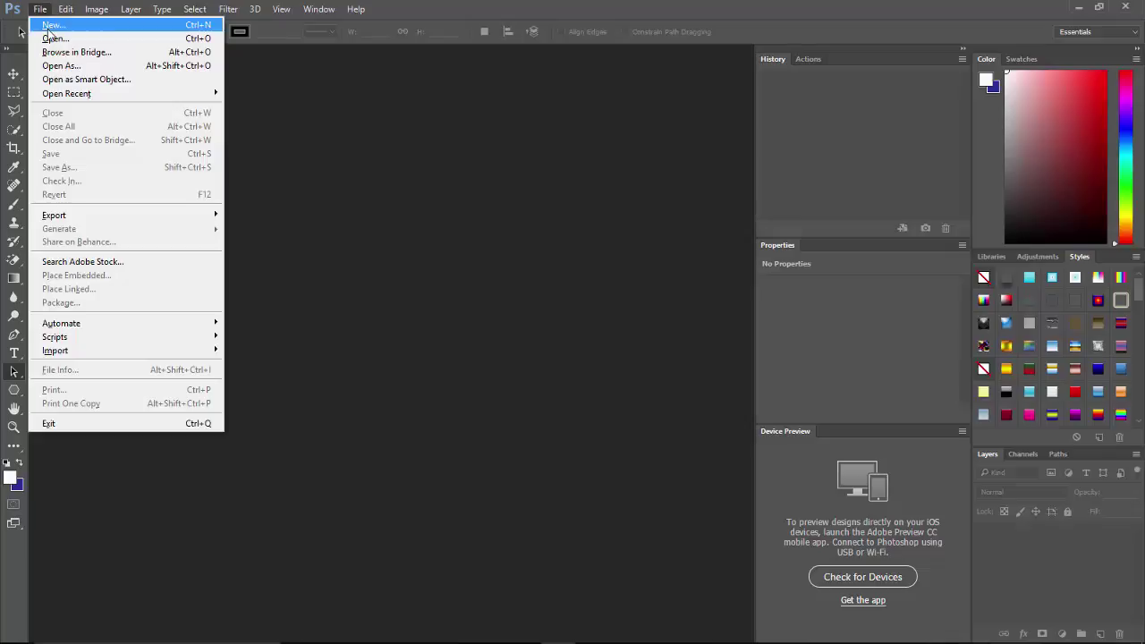
pyautogui.click(49, 41)
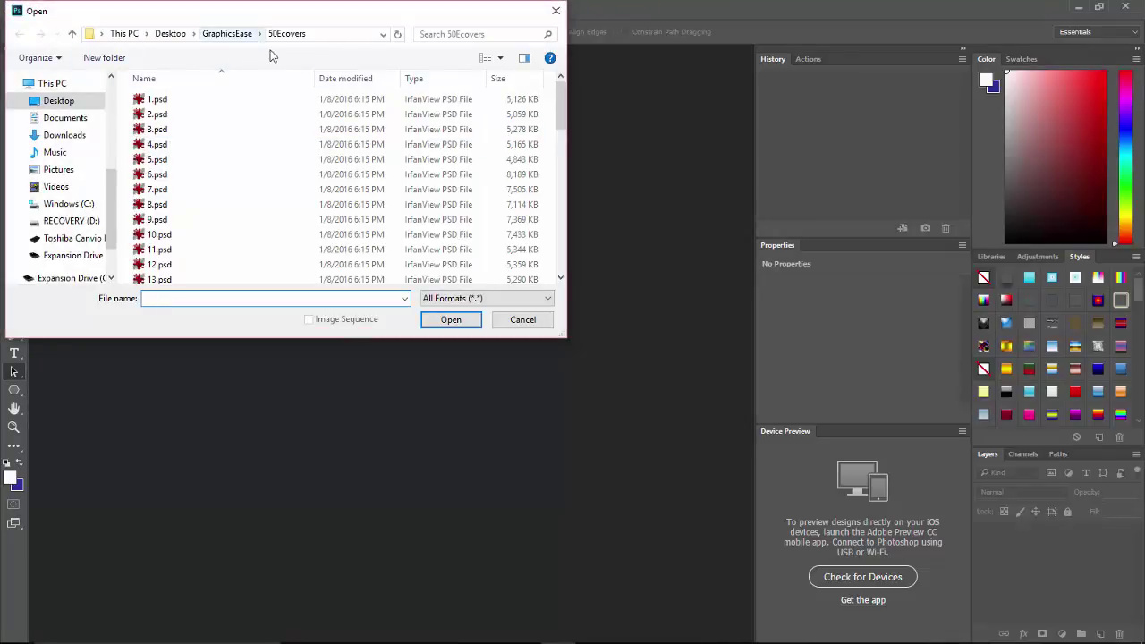
pyautogui.click(154, 220)
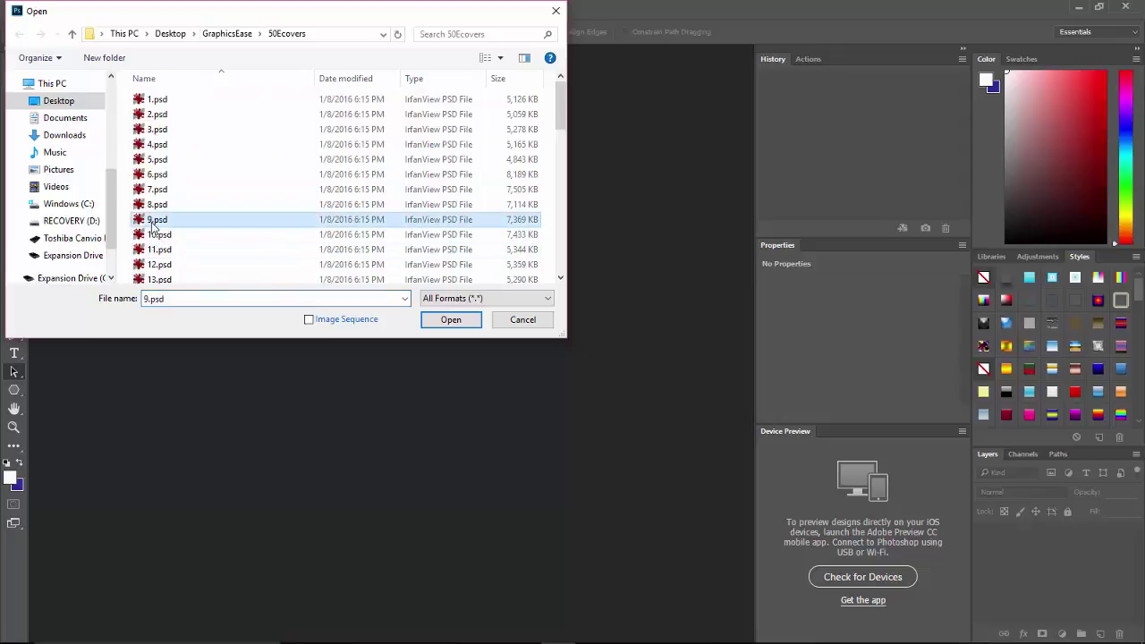
pyautogui.click(451, 322)
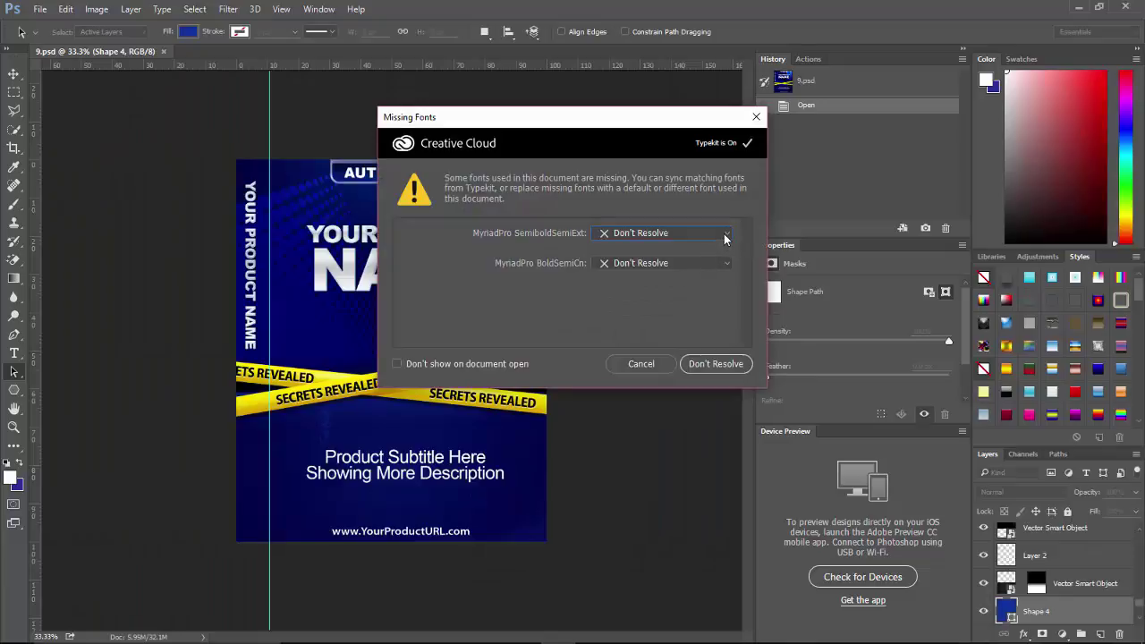
# Replace both missing fonts with Myriad Pro Regular and resolve them.
pyautogui.click(726, 235)
pyautogui.click(702, 261)
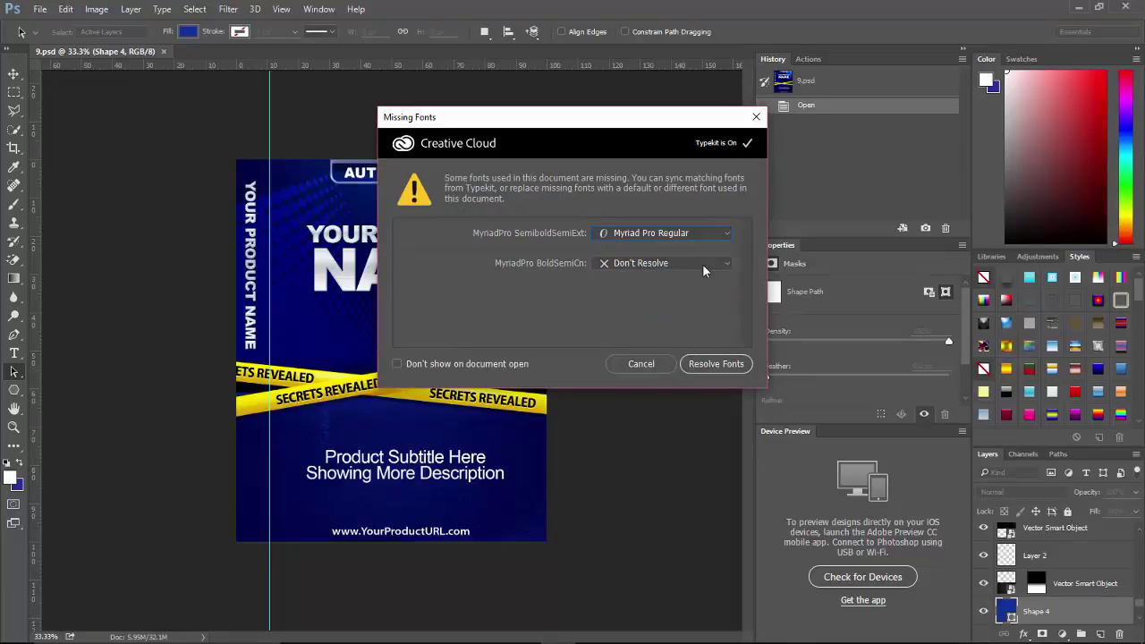
pyautogui.click(725, 263)
pyautogui.click(714, 288)
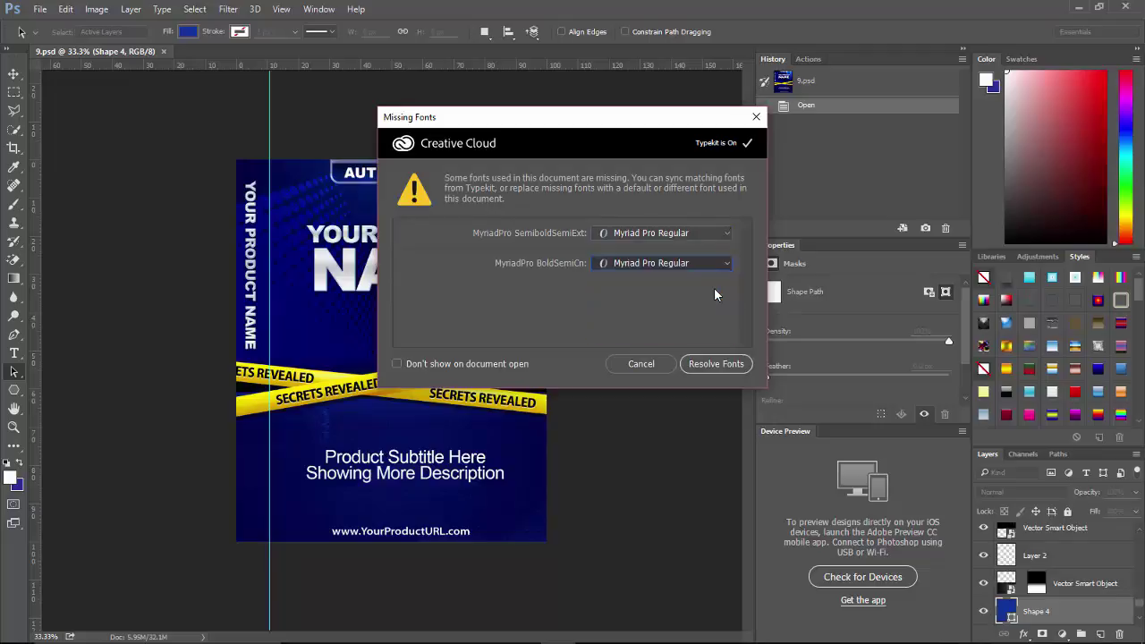
pyautogui.click(713, 364)
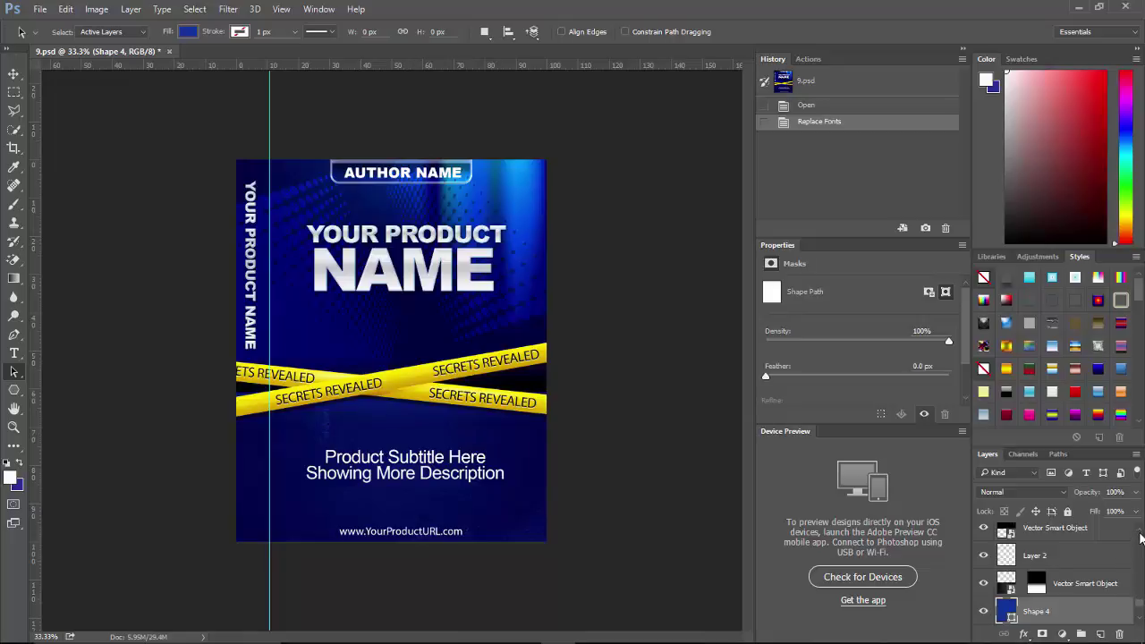
# Scroll through the Layers panel to review the cover's text layers and their effects.
pyautogui.scroll(3, 1141, 537)
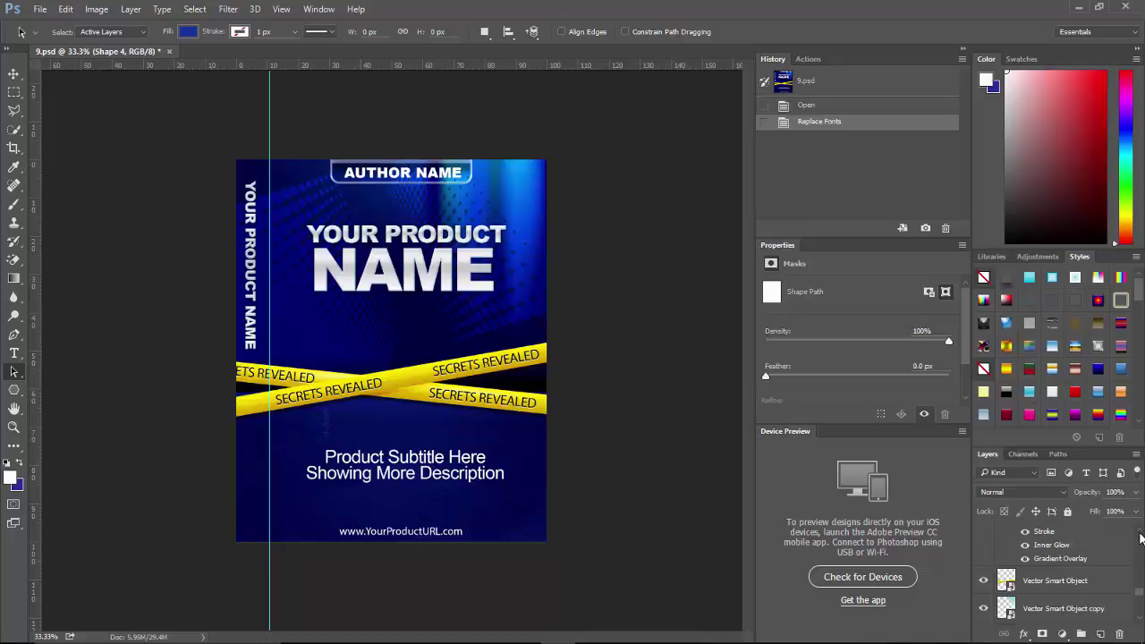
pyautogui.scroll(3, 1141, 537)
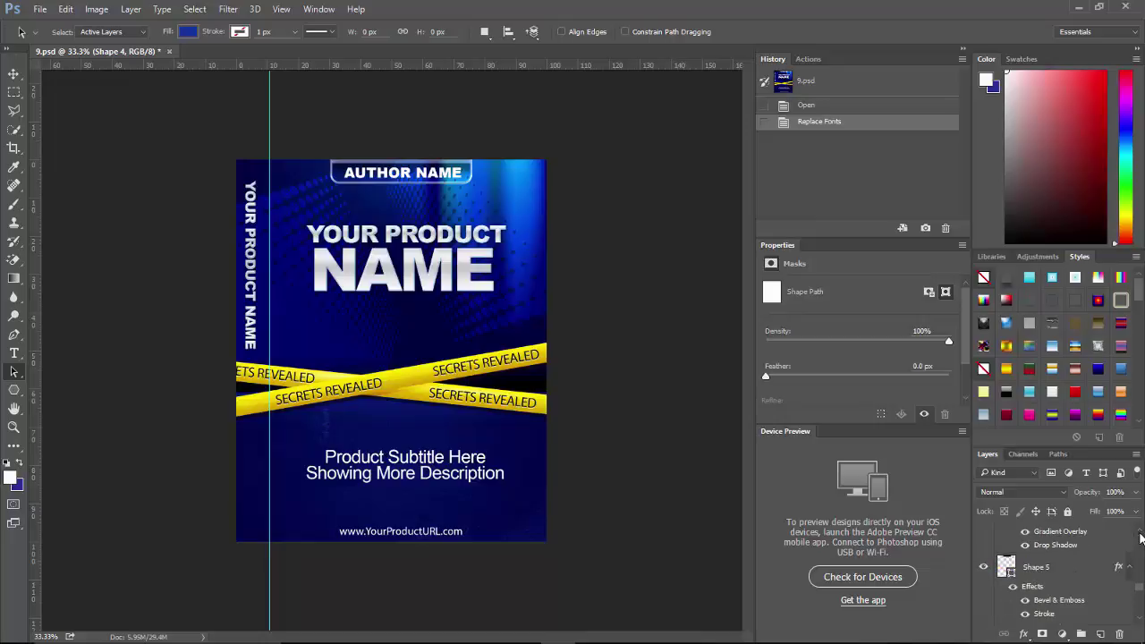
pyautogui.scroll(4, 1140, 536)
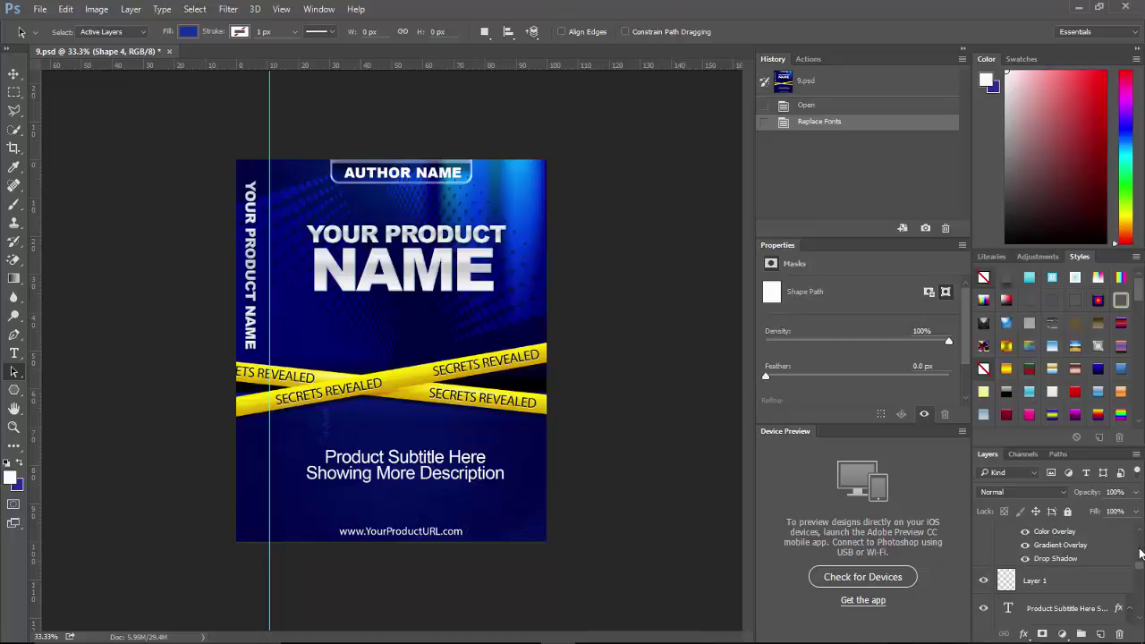
pyautogui.scroll(2, 1141, 532)
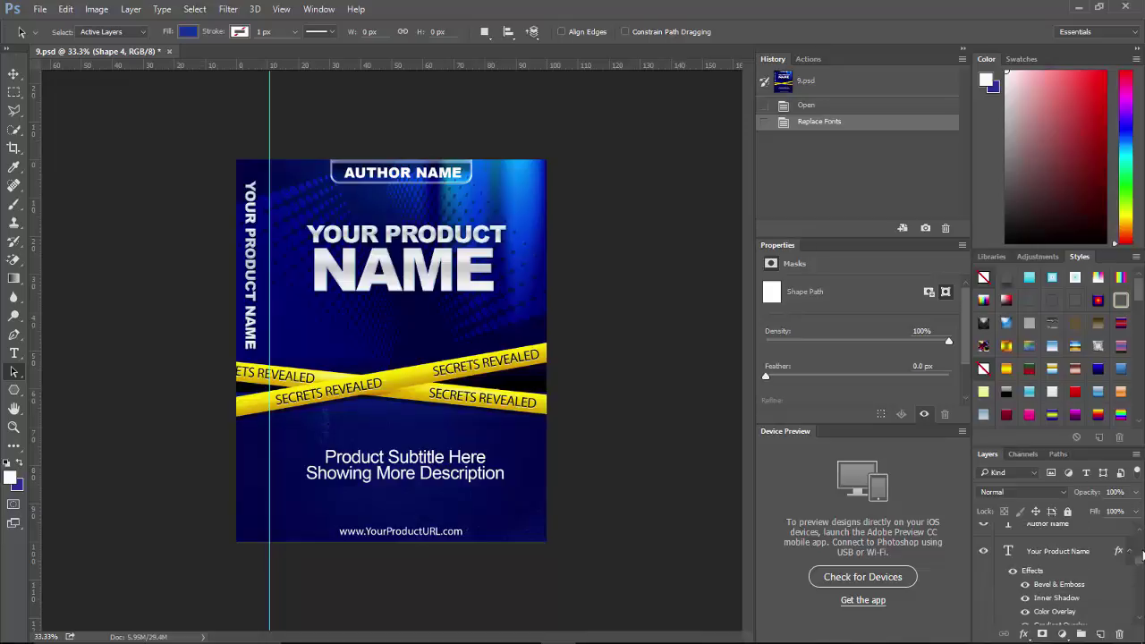
pyautogui.scroll(3, 1141, 537)
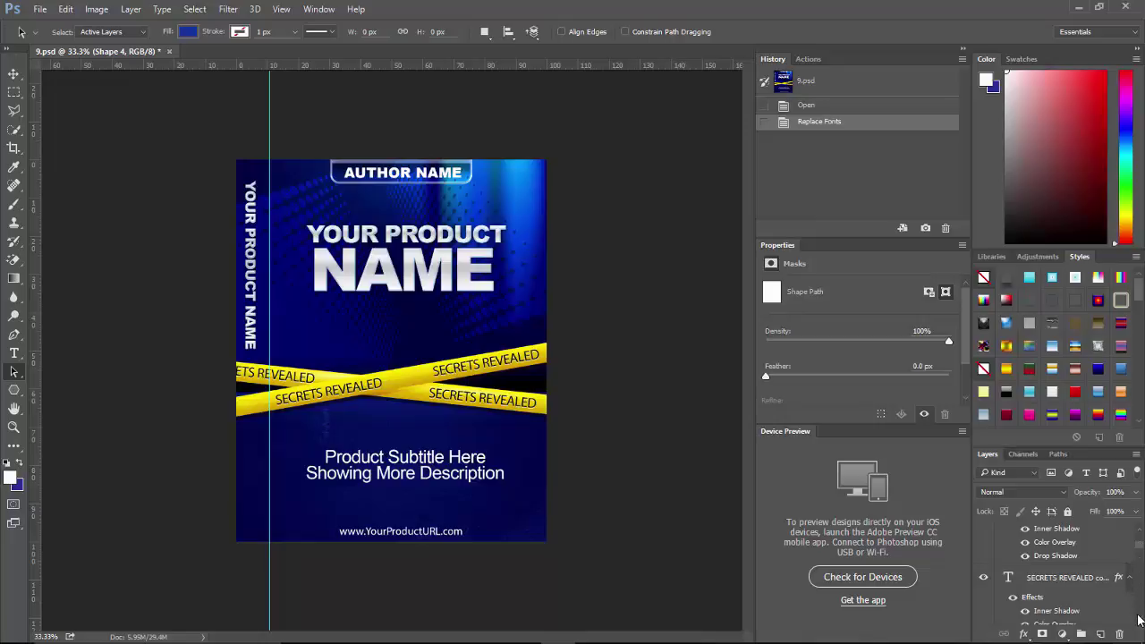
pyautogui.scroll(-2, 1141, 624)
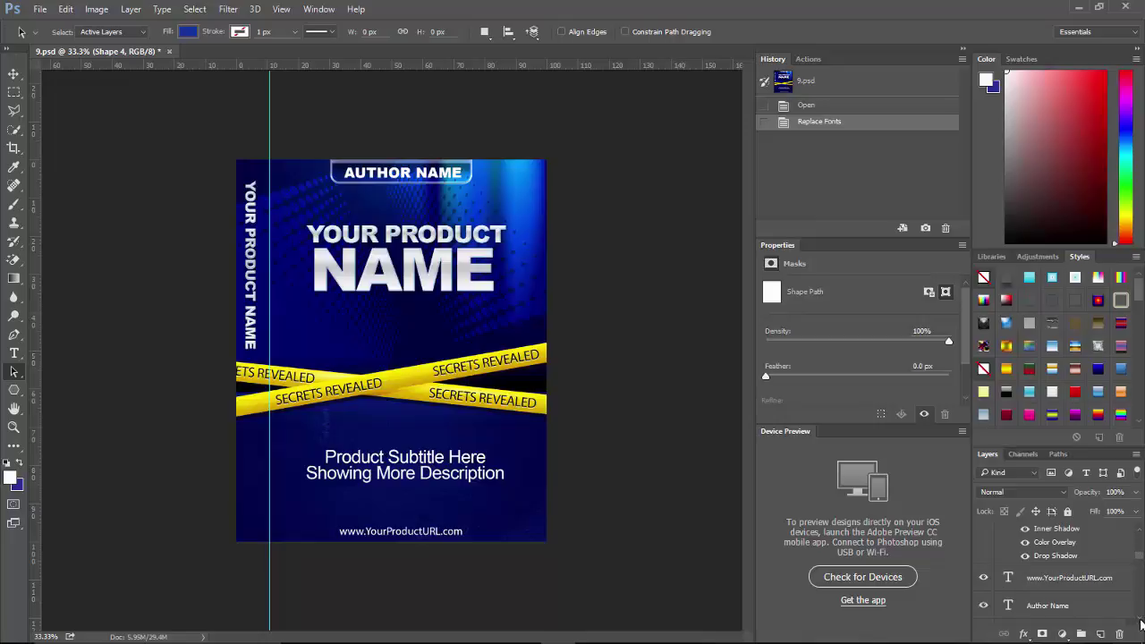
pyautogui.click(1087, 579)
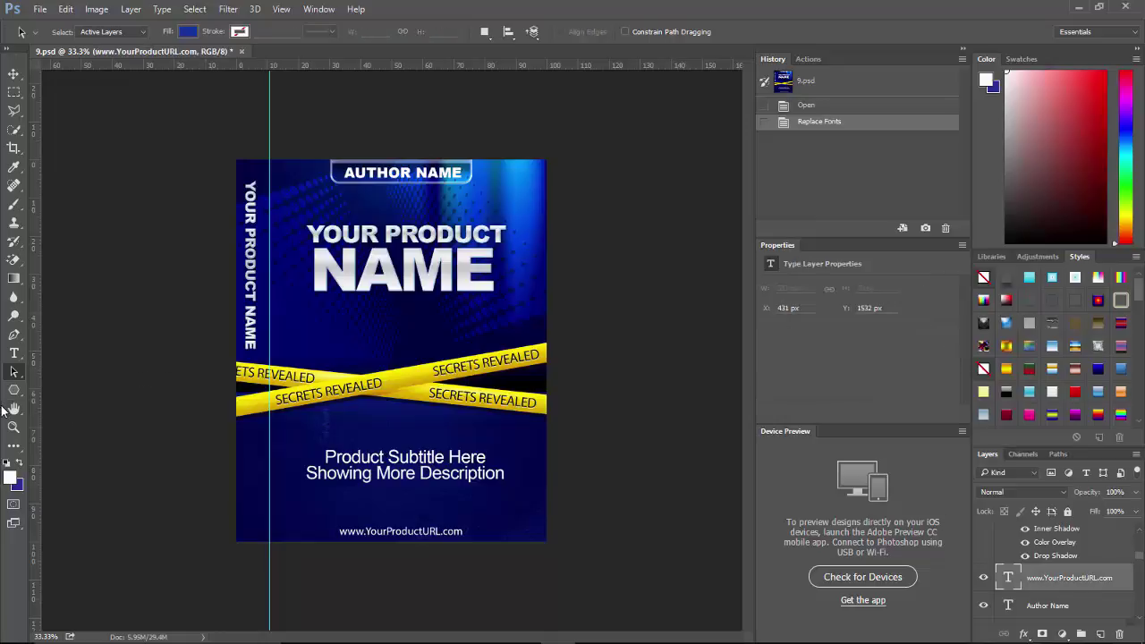
pyautogui.click(12, 355)
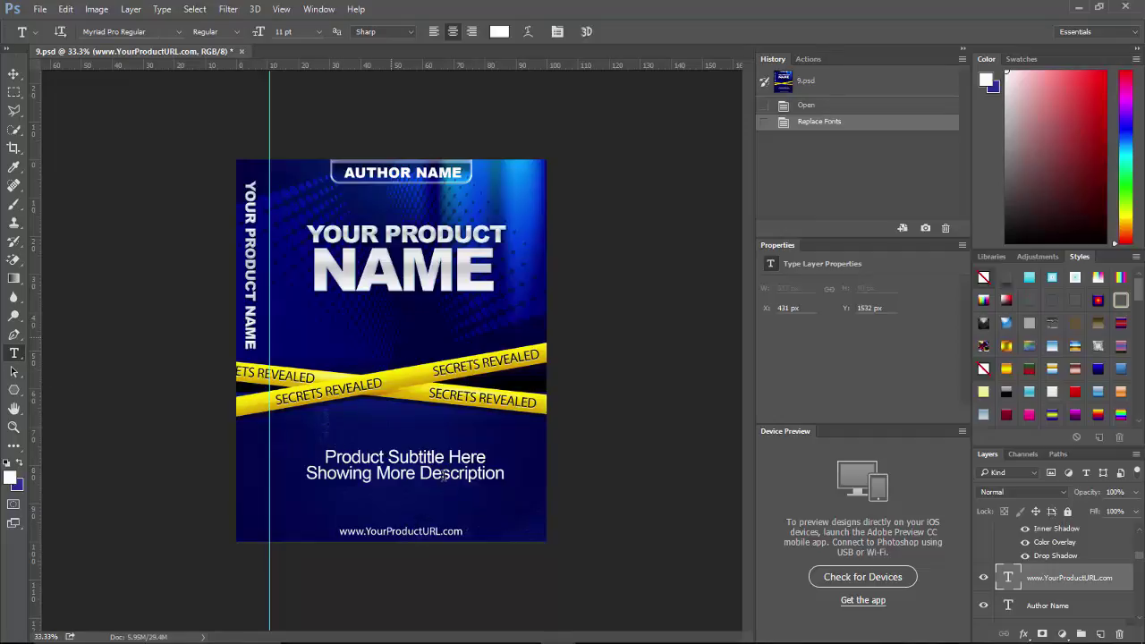
pyautogui.press('Return')
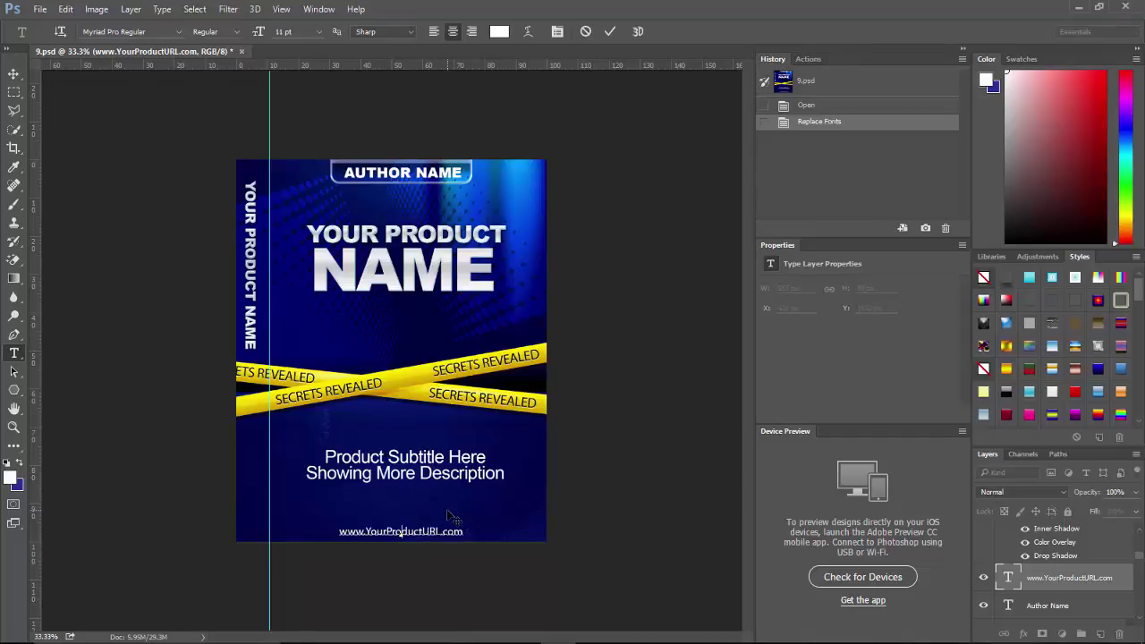
pyautogui.press('Delete')
pyautogui.press('Delete')
pyautogui.press('Delete')
pyautogui.press('Delete')
pyautogui.press('Delete')
pyautogui.press('Delete')
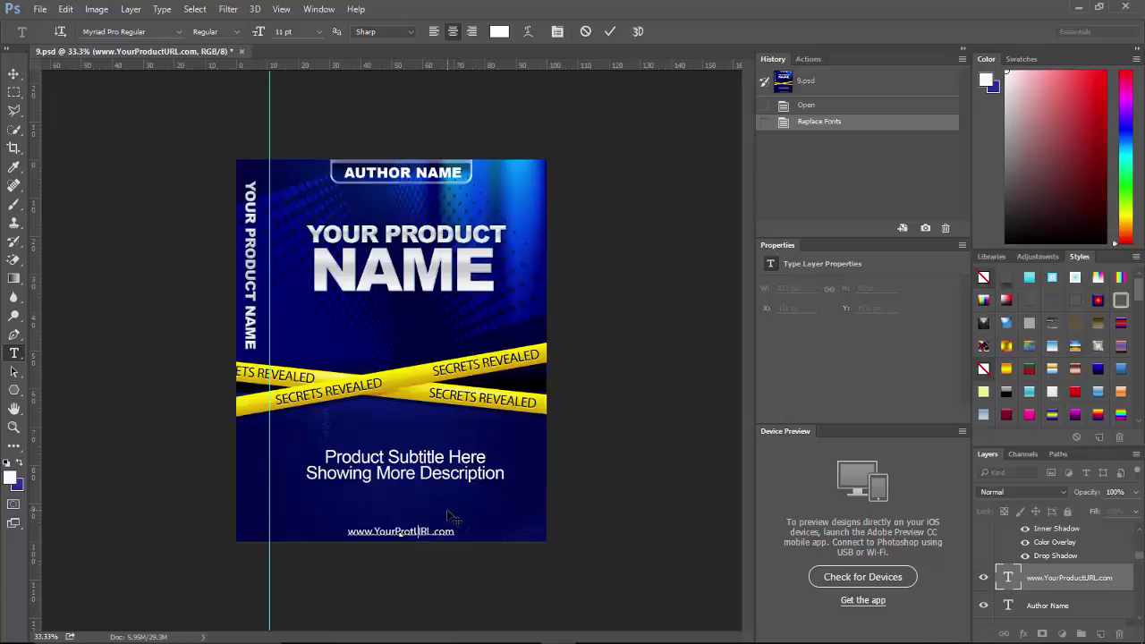
pyautogui.press('Delete')
pyautogui.press('Delete')
pyautogui.press('Delete')
pyautogui.press('Delete')
pyautogui.press('Delete')
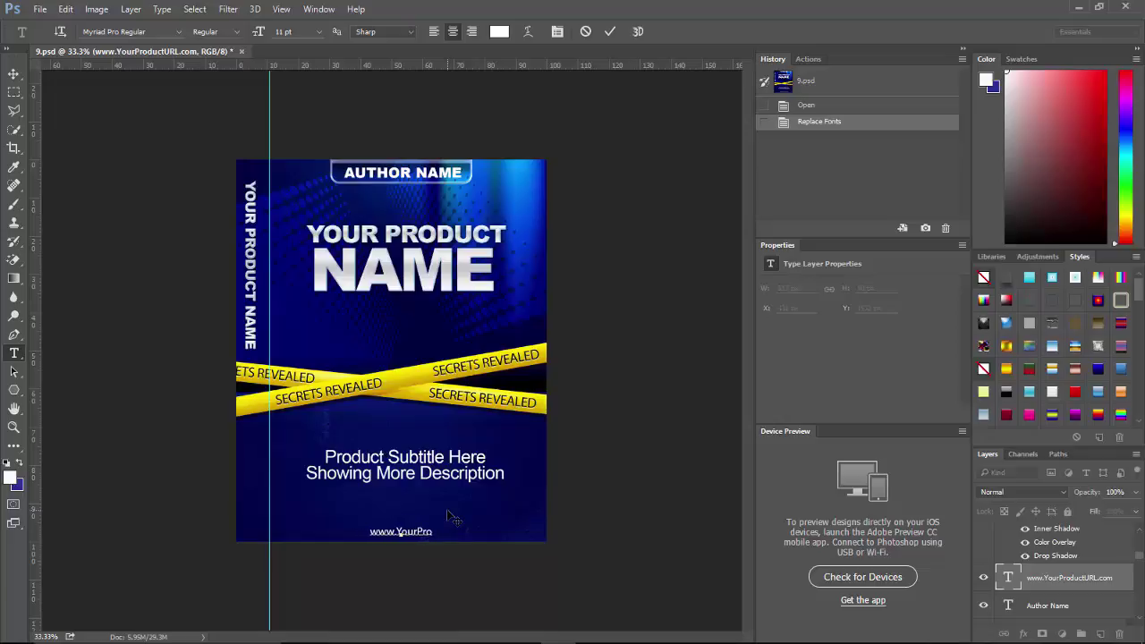
pyautogui.press('BackSpace')
pyautogui.press('BackSpace')
pyautogui.press('BackSpace')
pyautogui.press('BackSpace')
pyautogui.press('BackSpace')
pyautogui.press('BackSpace')
pyautogui.press('BackSpace')
pyautogui.write('HelpingNewbies.info')
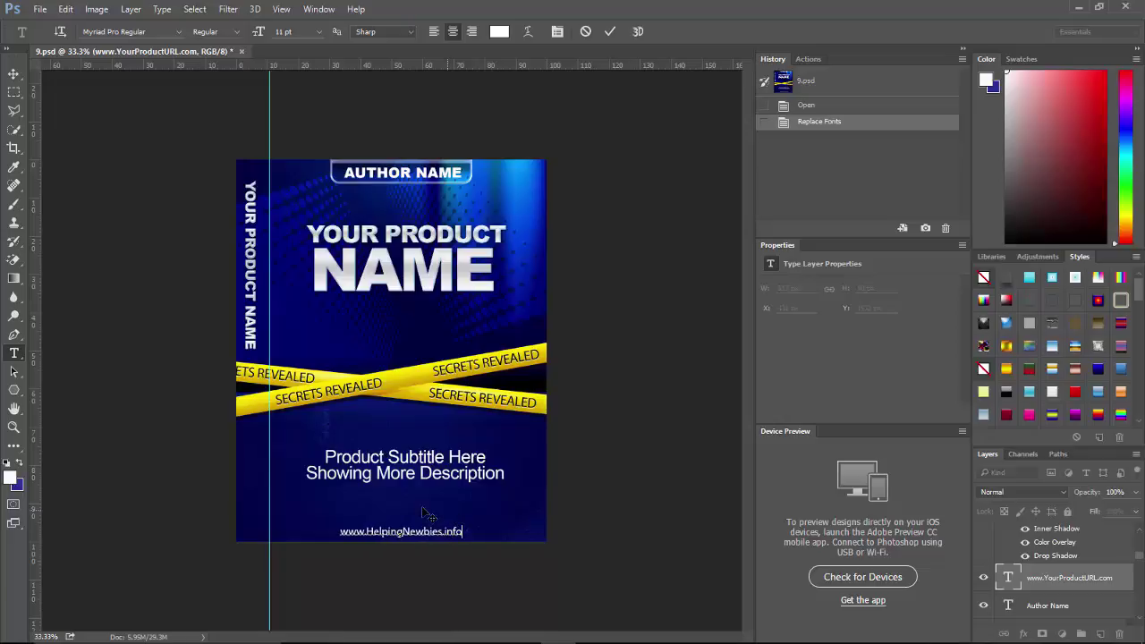
pyautogui.click(14, 371)
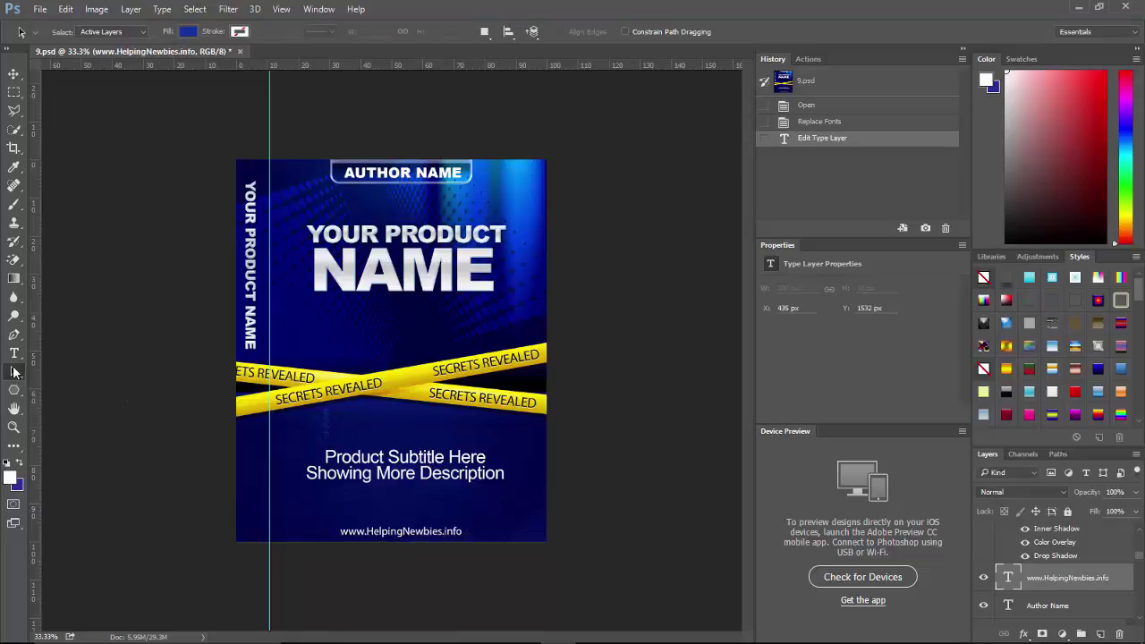
# Overwrite the AUTHOR NAME placeholder layer with the author's name in capitals.
pyautogui.click(1049, 606)
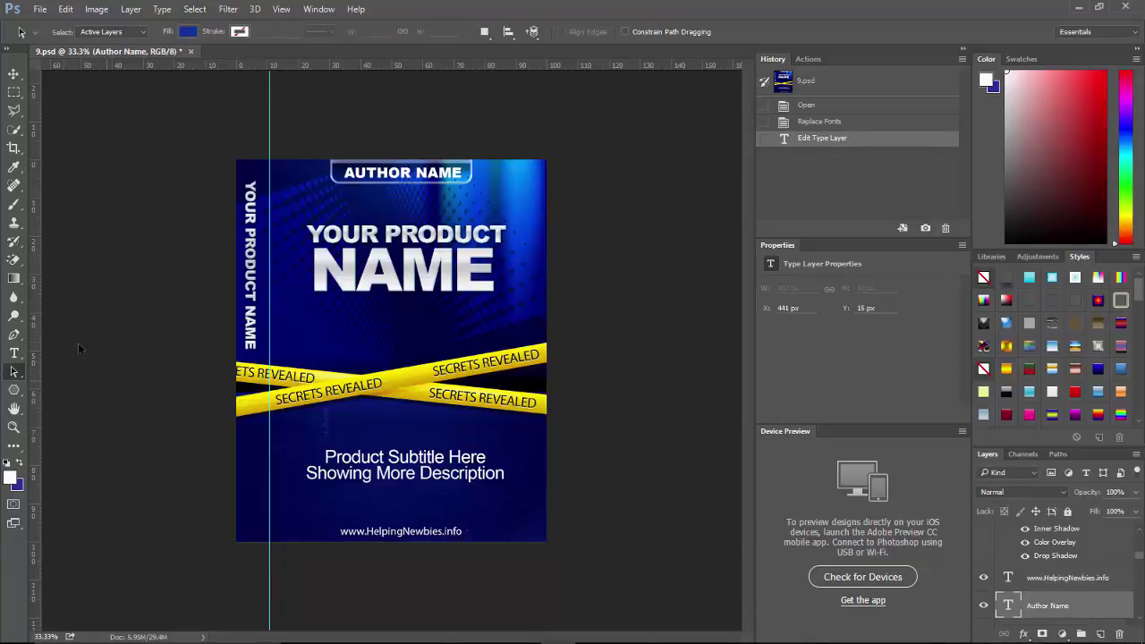
pyautogui.click(15, 354)
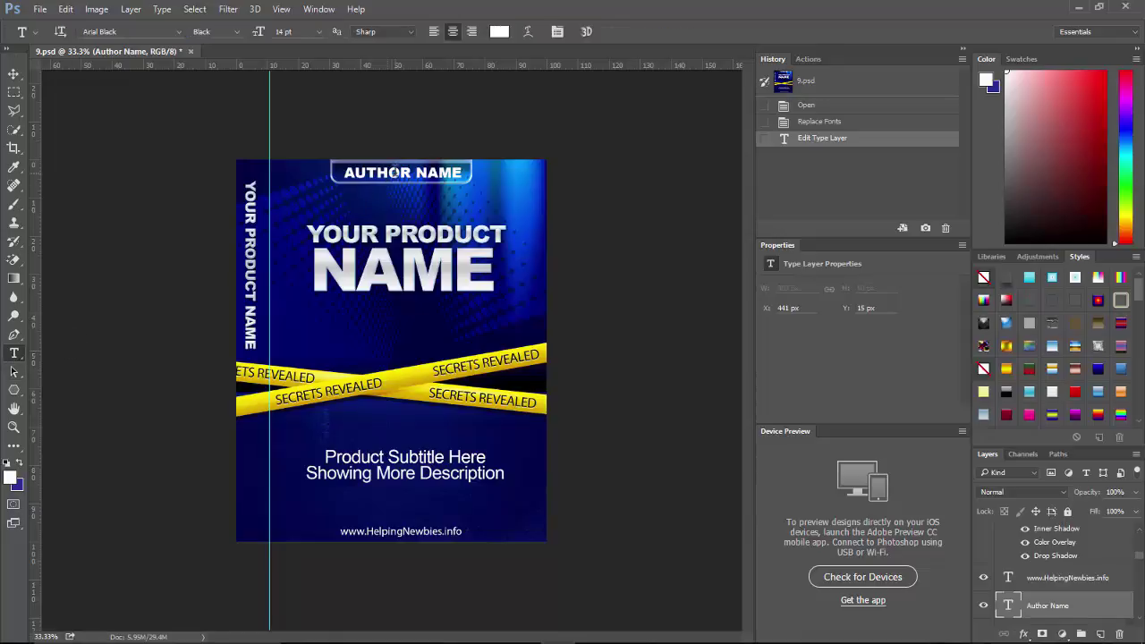
pyautogui.click(396, 172)
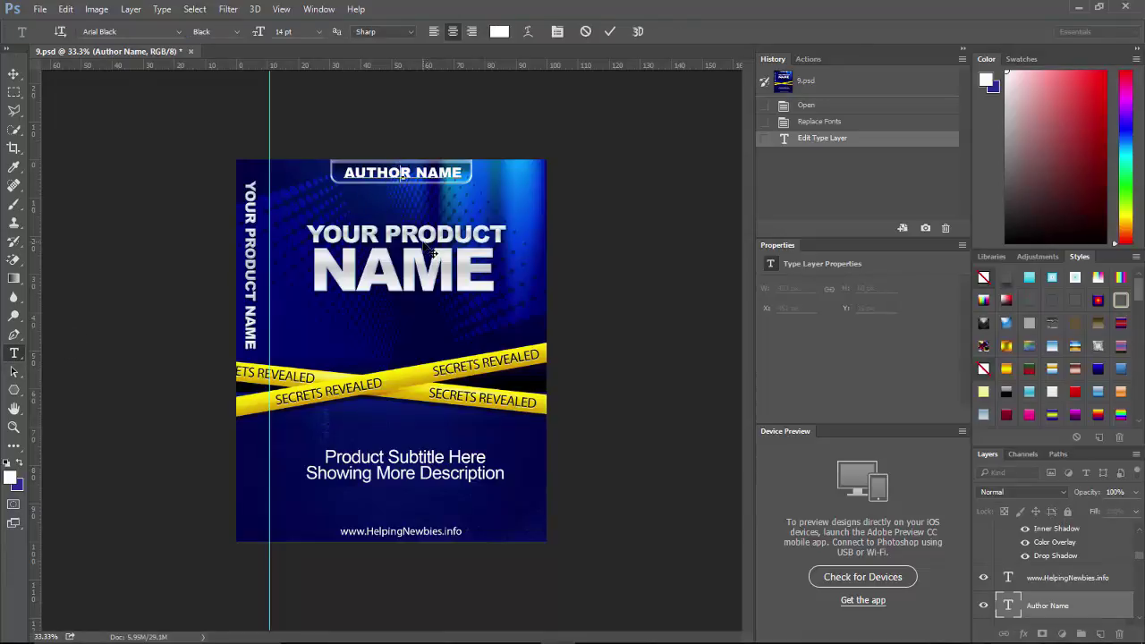
pyautogui.press('Delete')
pyautogui.press('Delete')
pyautogui.press('Delete')
pyautogui.press('Delete')
pyautogui.press('Delete')
pyautogui.press('Delete')
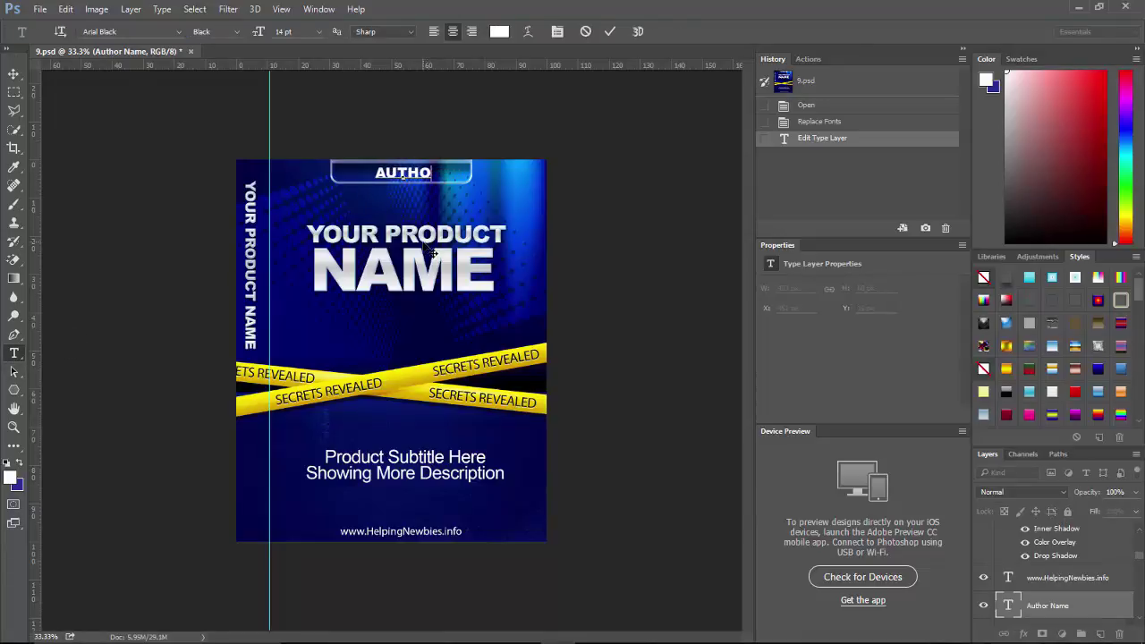
pyautogui.press('BackSpace')
pyautogui.press('BackSpace')
pyautogui.press('BackSpace')
pyautogui.press('BackSpace')
pyautogui.press('BackSpace')
pyautogui.write('MARK BU')
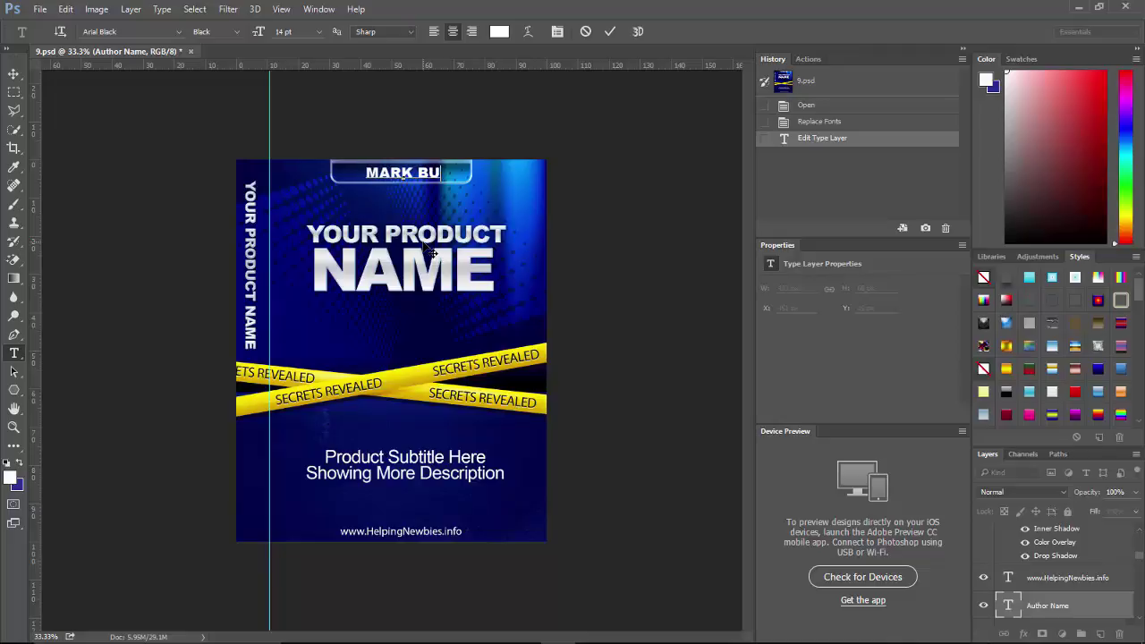
pyautogui.write('TTS')
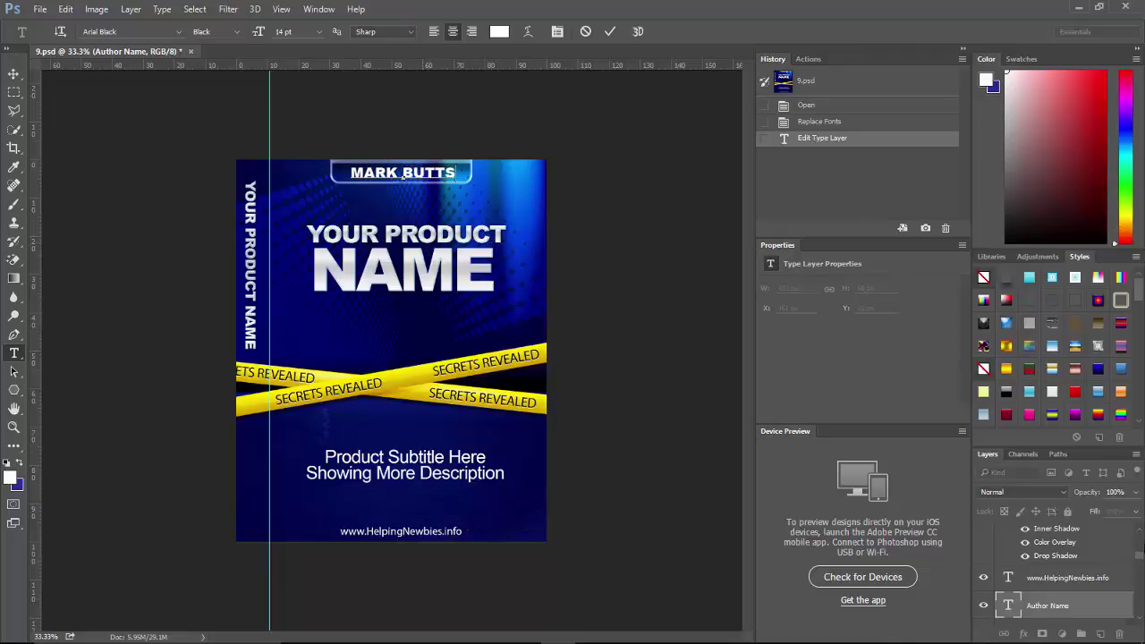
pyautogui.scroll(-3, 1142, 619)
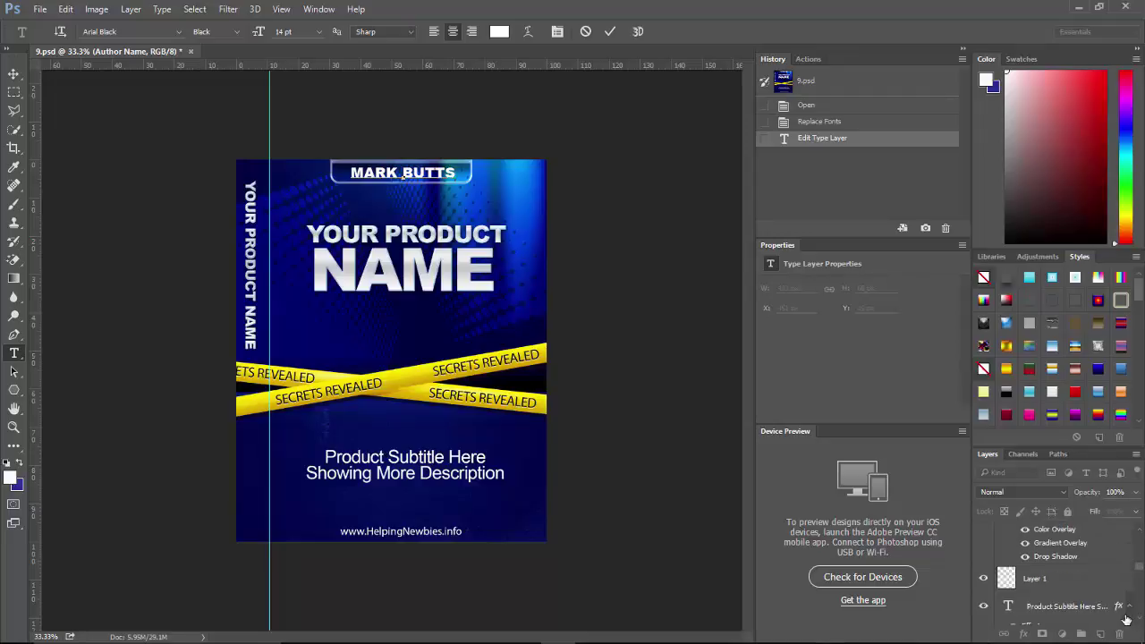
# Erase the placeholder subtitle and type 'Learning How To Get What You Want By Giving It Away'.
pyautogui.click(1087, 605)
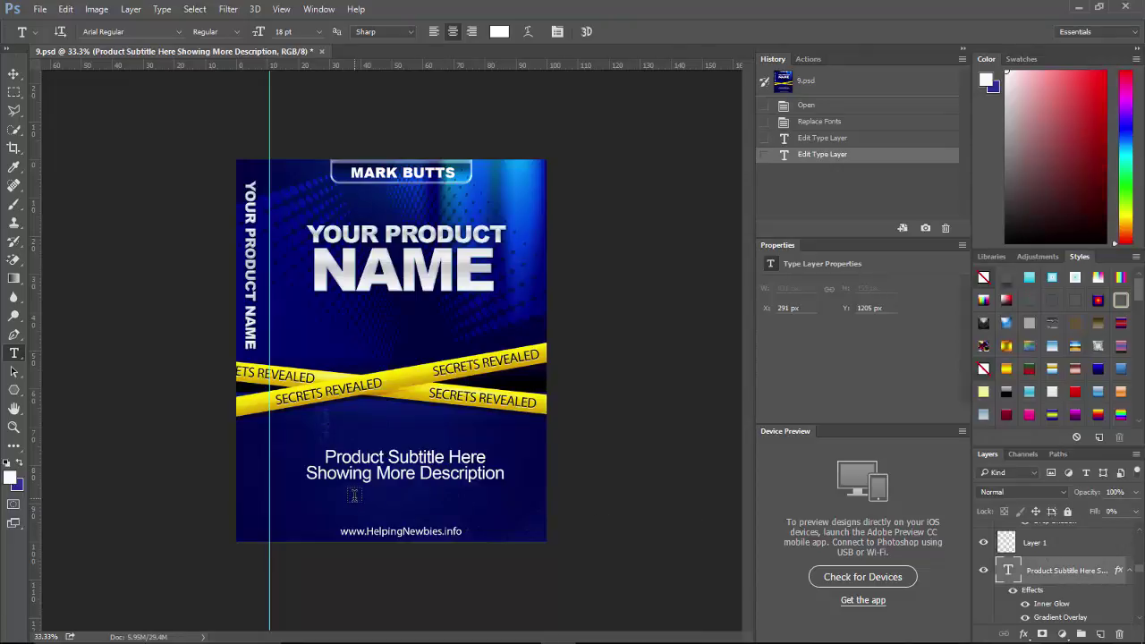
pyautogui.click(322, 457)
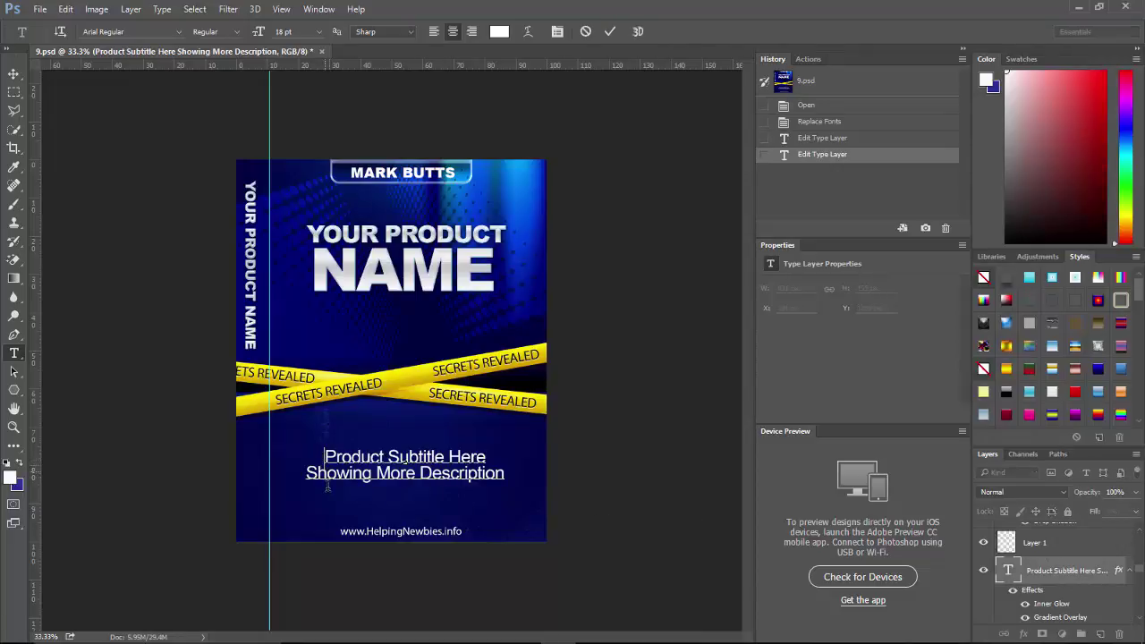
pyautogui.press('Delete')
pyautogui.press('Delete')
pyautogui.press('Delete')
pyautogui.press('Delete')
pyautogui.press('Delete')
pyautogui.press('Delete')
pyautogui.press('Delete')
pyautogui.press('Delete')
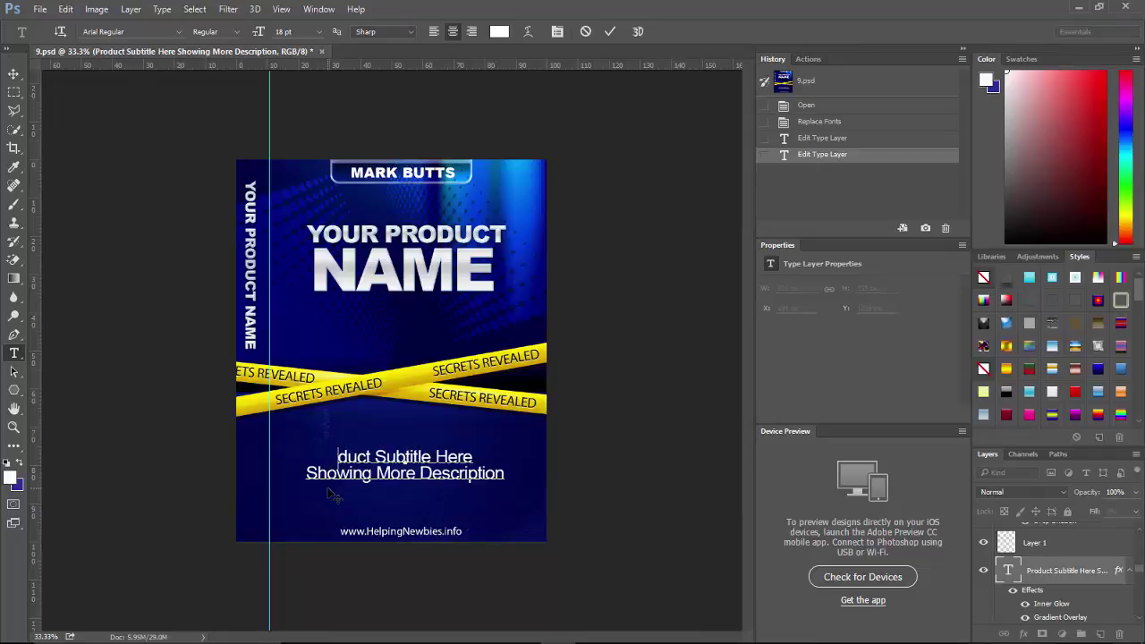
pyautogui.press('Delete')
pyautogui.press('Delete')
pyautogui.press('Delete')
pyautogui.press('Delete')
pyautogui.press('Delete')
pyautogui.press('Delete')
pyautogui.press('Delete')
pyautogui.press('Delete')
pyautogui.press('Delete')
pyautogui.press('Delete')
pyautogui.press('Delete')
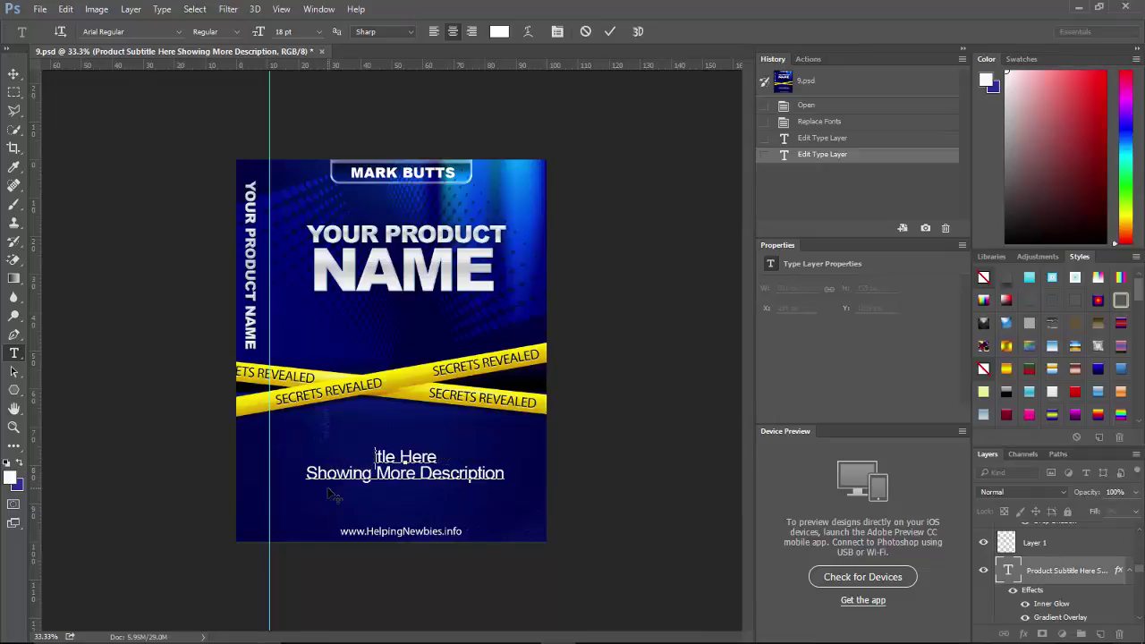
pyautogui.press('Delete')
pyautogui.press('Delete')
pyautogui.press('Delete')
pyautogui.press('Delete')
pyautogui.press('Delete')
pyautogui.press('Delete')
pyautogui.press('Delete')
pyautogui.press('Delete')
pyautogui.press('Delete')
pyautogui.press('Delete')
pyautogui.press('Delete')
pyautogui.press('Delete')
pyautogui.press('Delete')
pyautogui.press('Delete')
pyautogui.press('Delete')
pyautogui.press('Delete')
pyautogui.press('Delete')
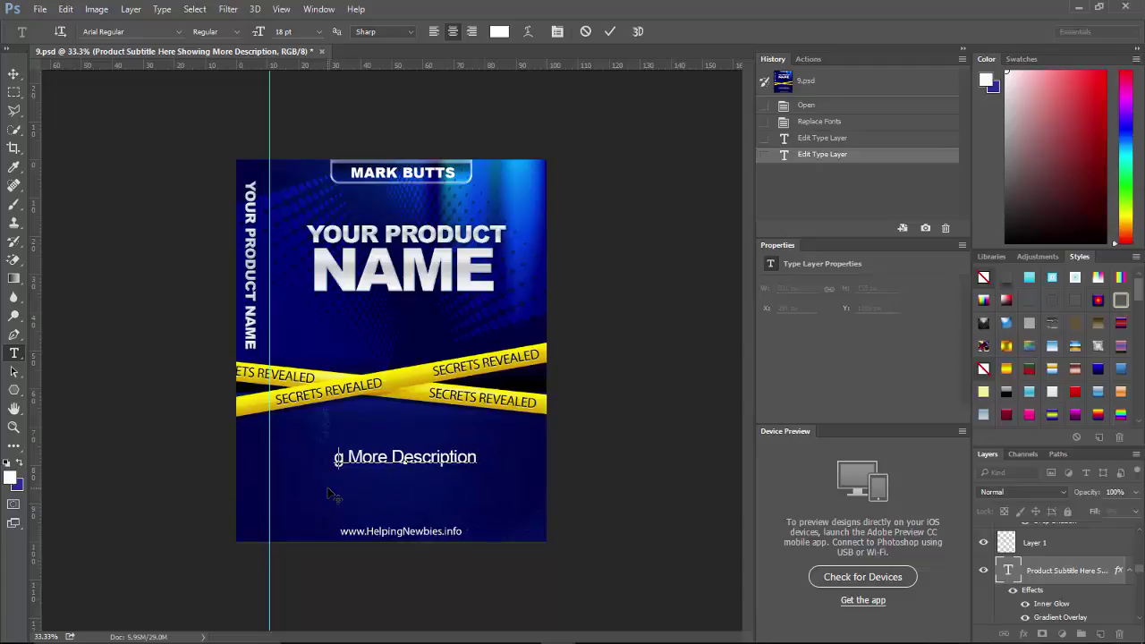
pyautogui.press('Delete')
pyautogui.press('Delete')
pyautogui.press('Delete')
pyautogui.press('Delete')
pyautogui.press('Delete')
pyautogui.press('Delete')
pyautogui.press('Delete')
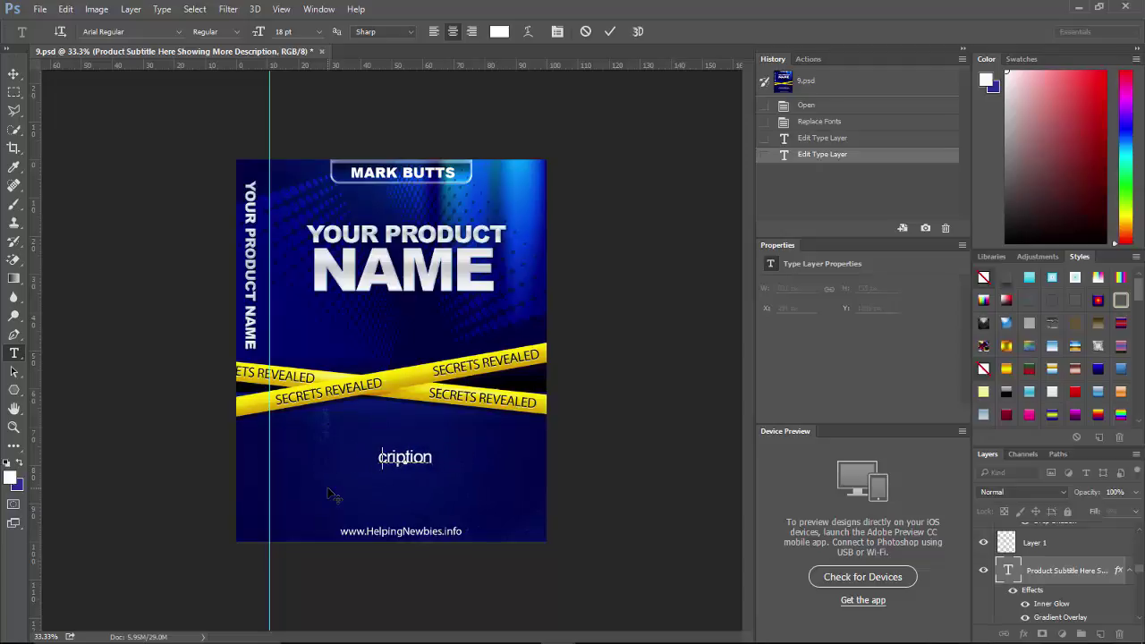
pyautogui.press('Delete')
pyautogui.press('Delete')
pyautogui.press('Delete')
pyautogui.write('Learning How T')
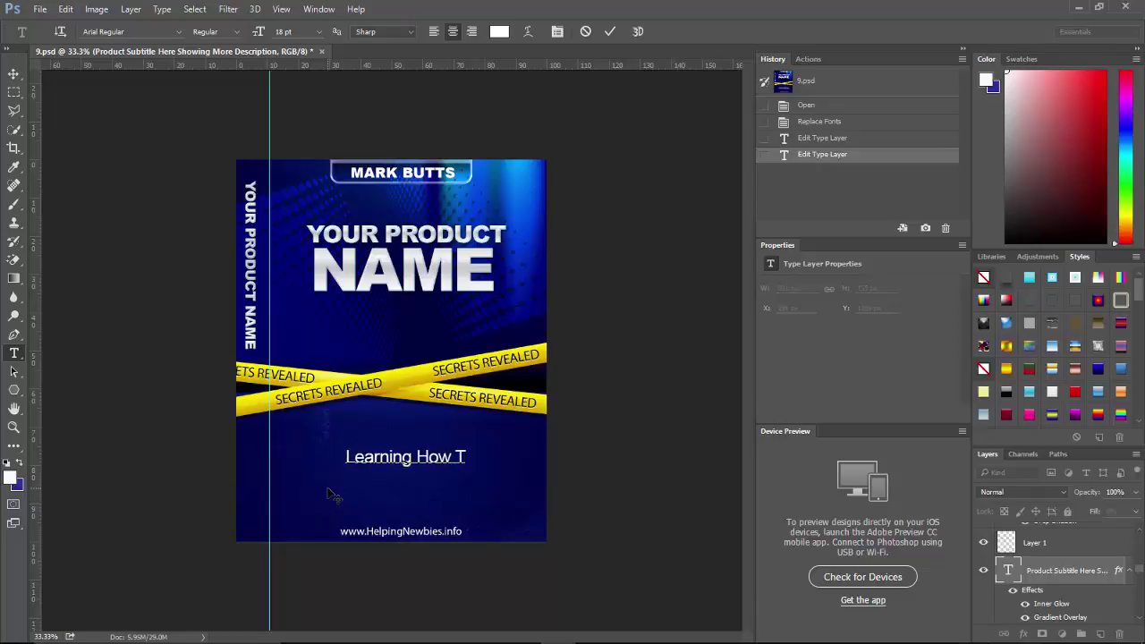
pyautogui.write('o ')
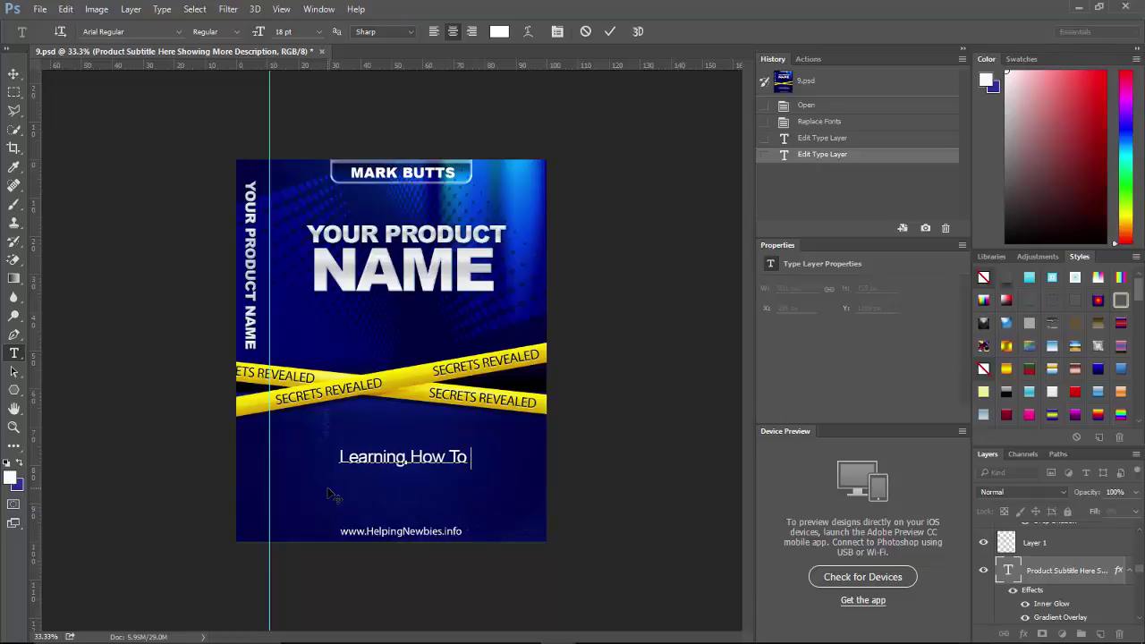
pyautogui.write('Get W')
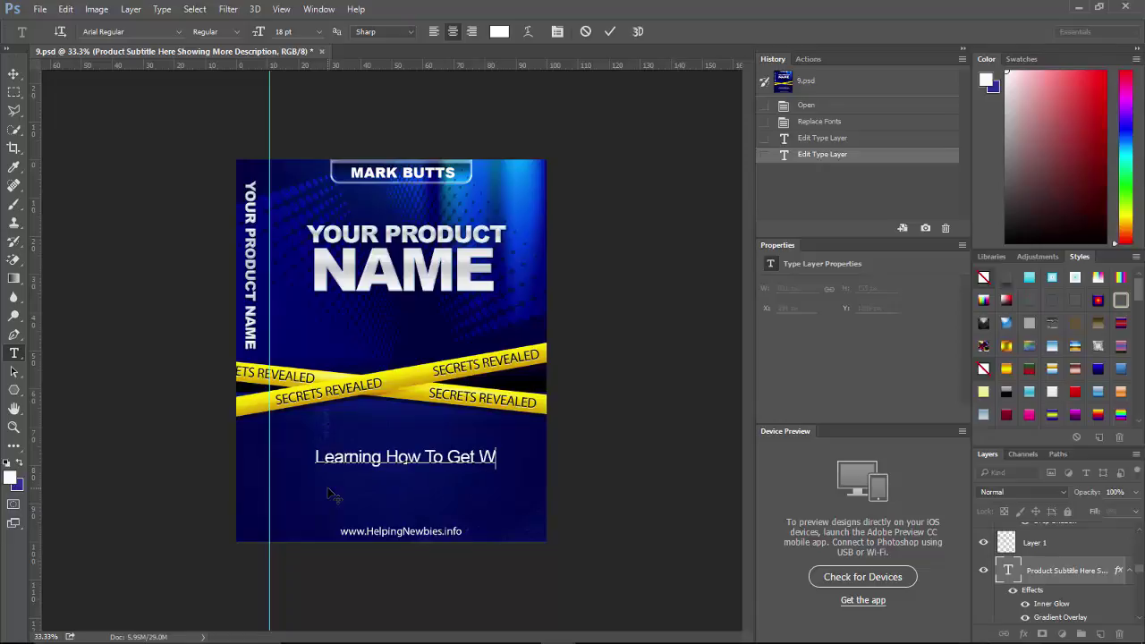
pyautogui.write('hat')
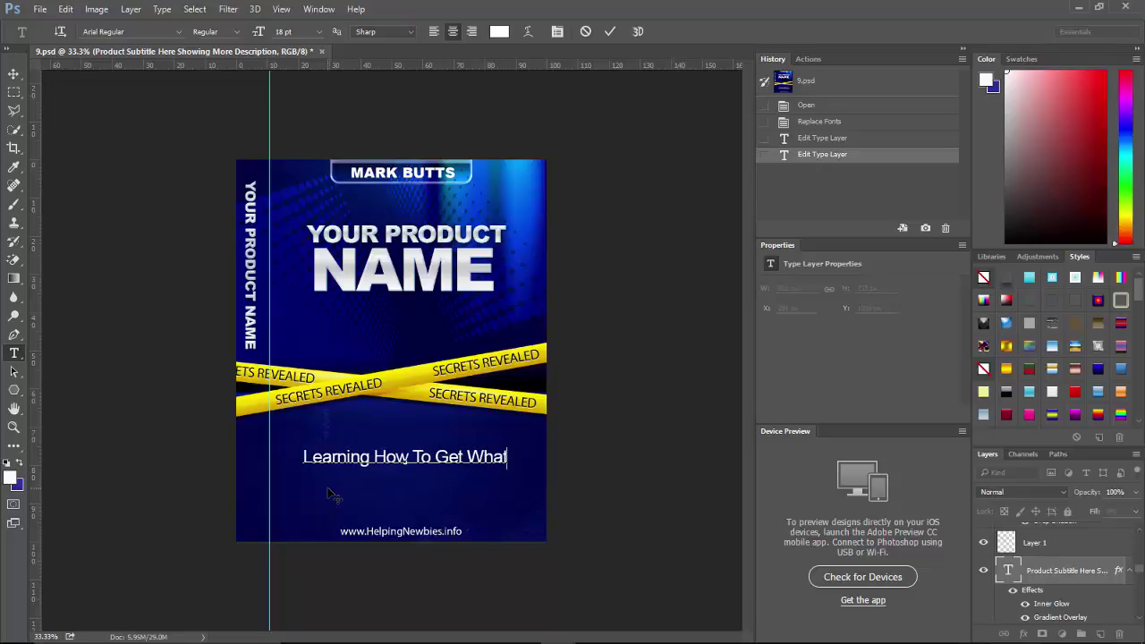
pyautogui.write(' You Want B')
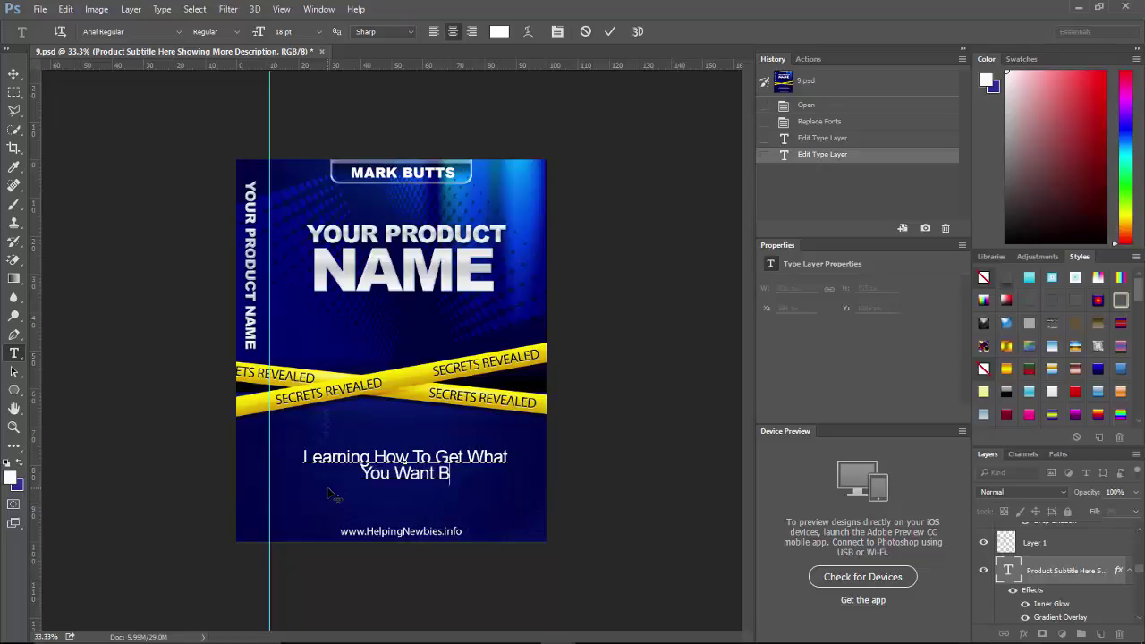
pyautogui.write('y Giving It')
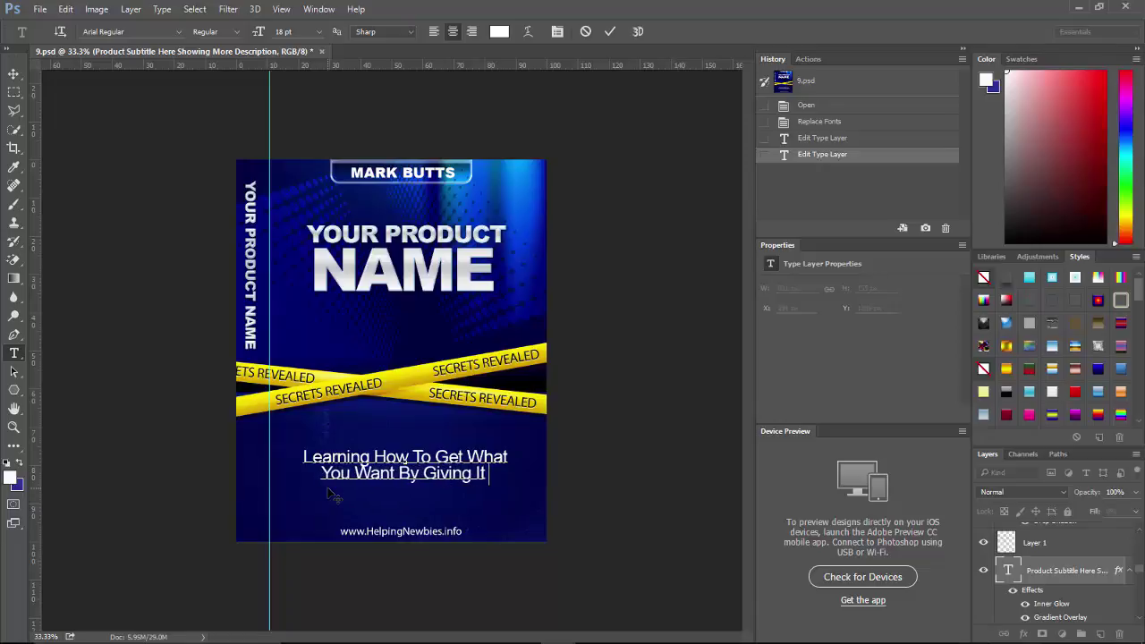
pyautogui.write('  Away')
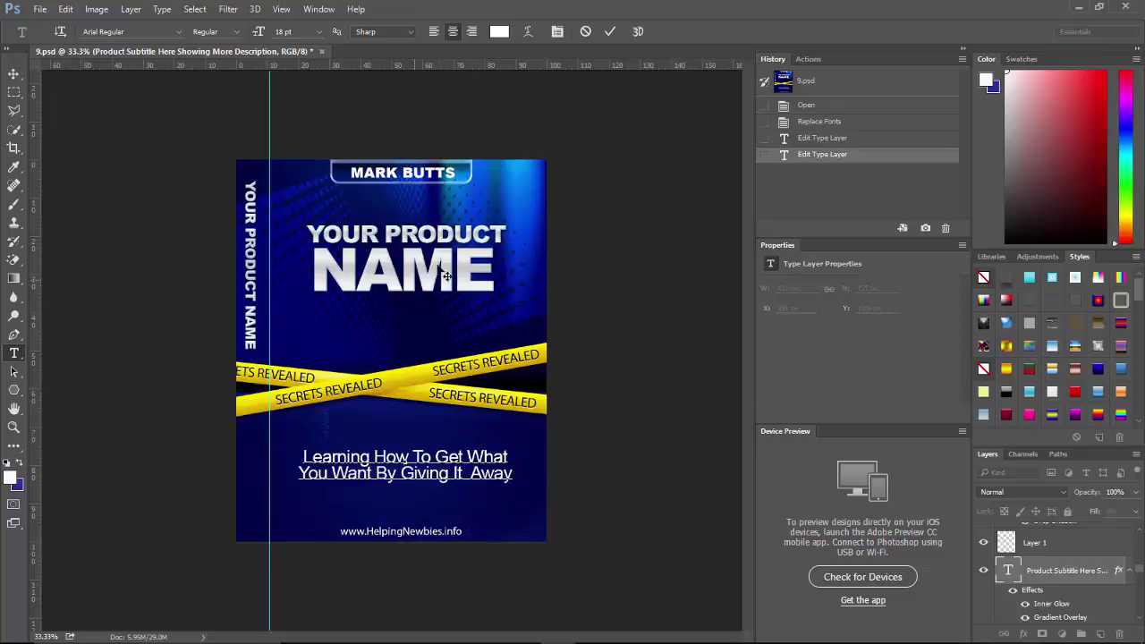
pyautogui.scroll(4, 1141, 534)
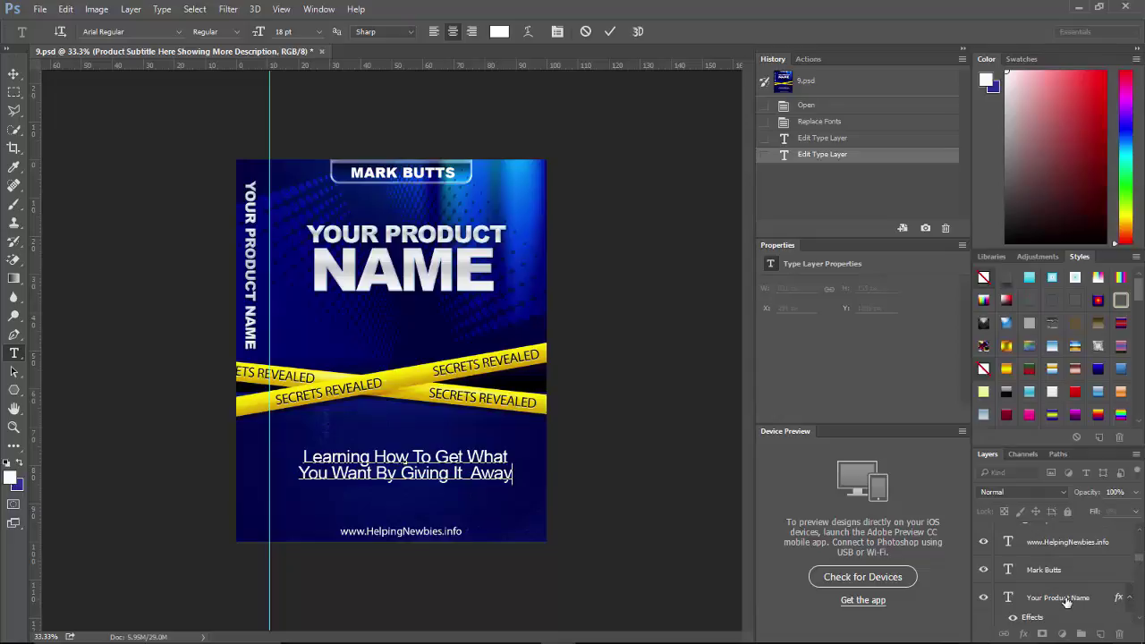
# Select the Your Product Name spine layer and rotate it 90° counter-clockwise.
pyautogui.click(1068, 604)
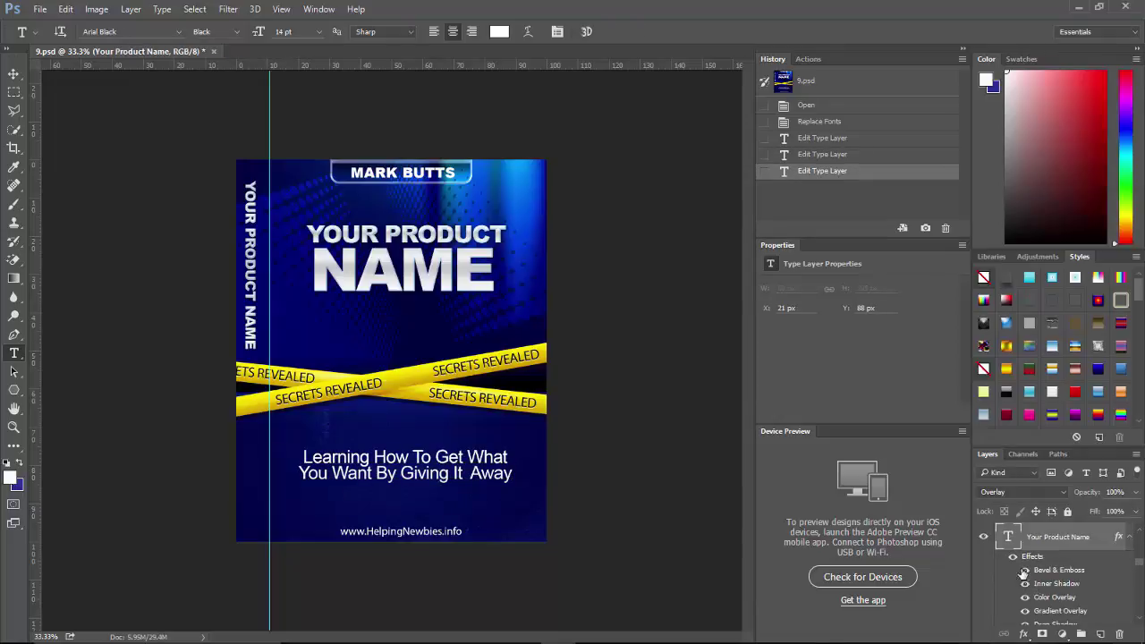
pyautogui.click(985, 538)
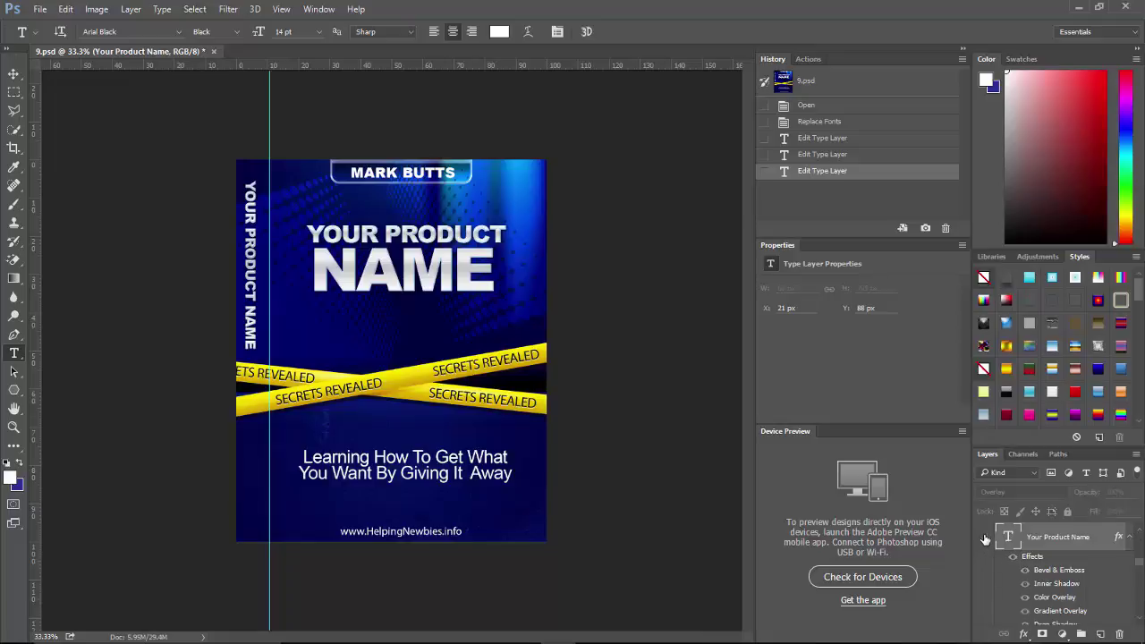
pyautogui.click(985, 538)
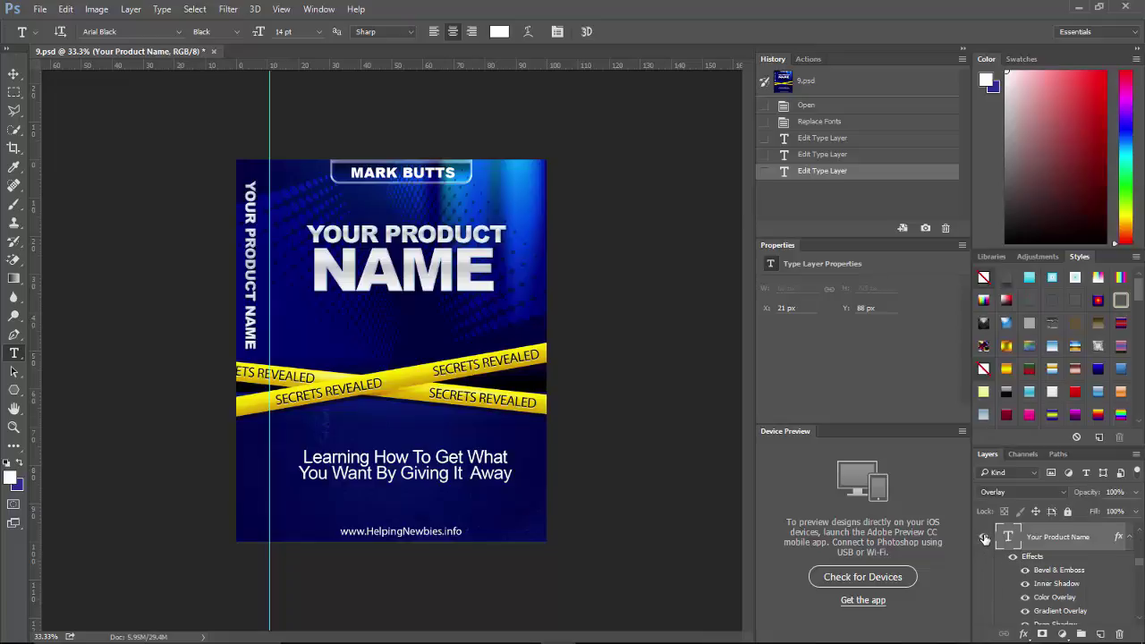
pyautogui.click(13, 372)
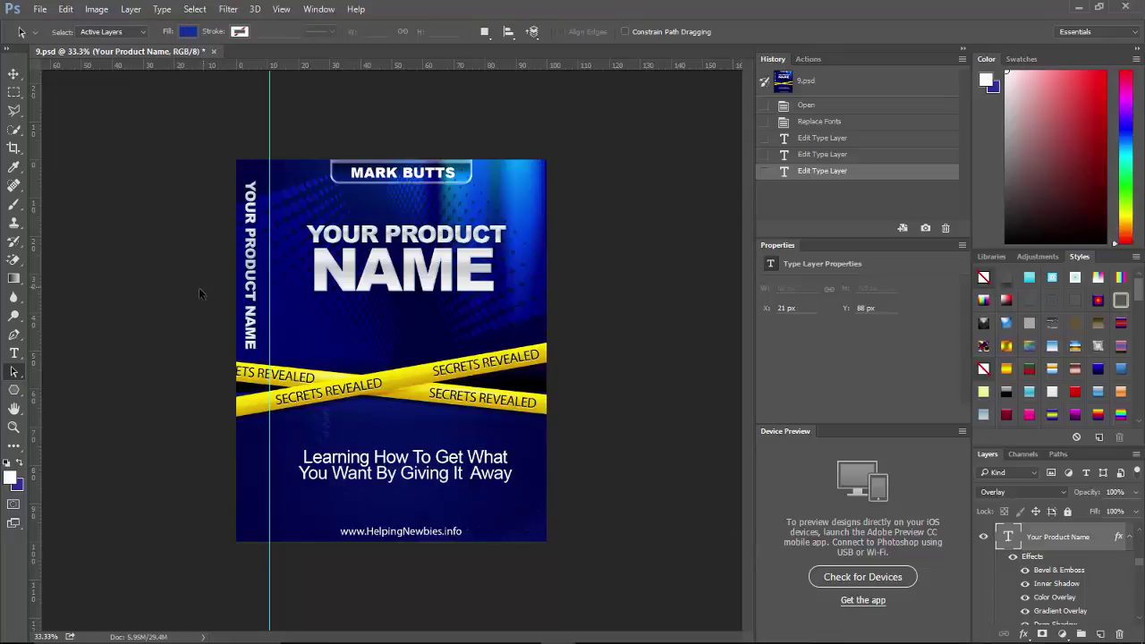
pyautogui.click(66, 9)
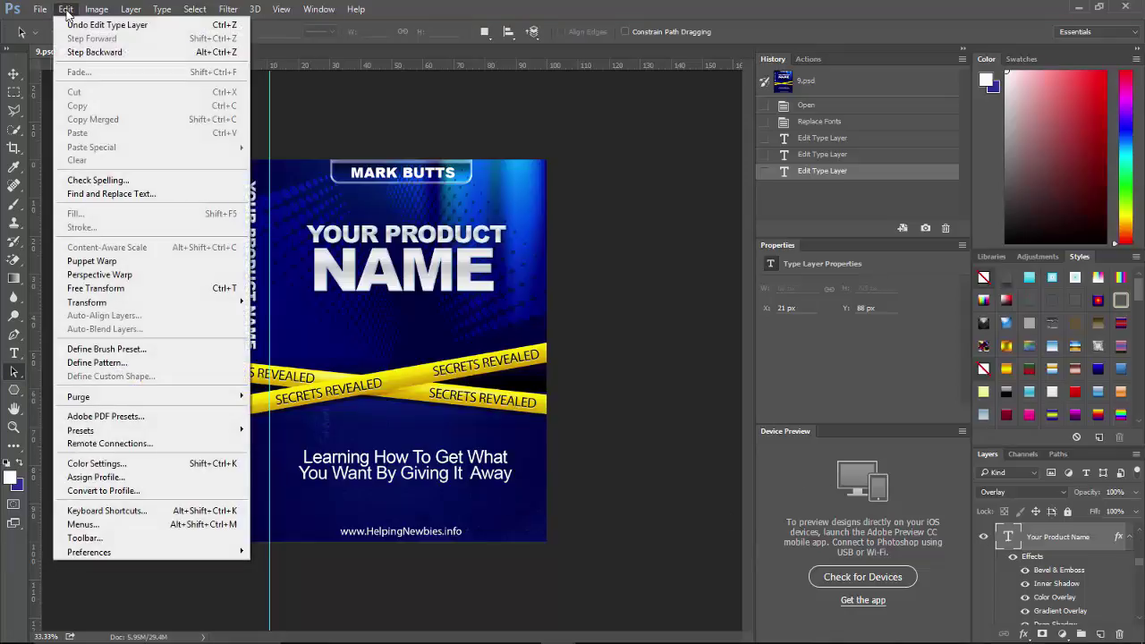
pyautogui.moveTo(161, 304)
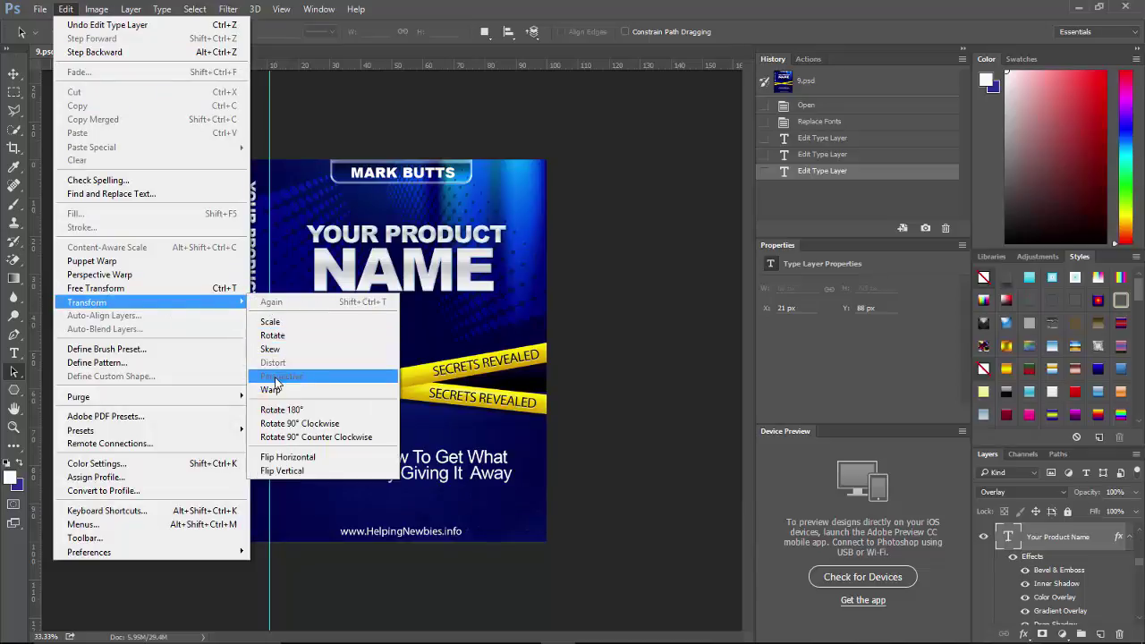
pyautogui.click(281, 438)
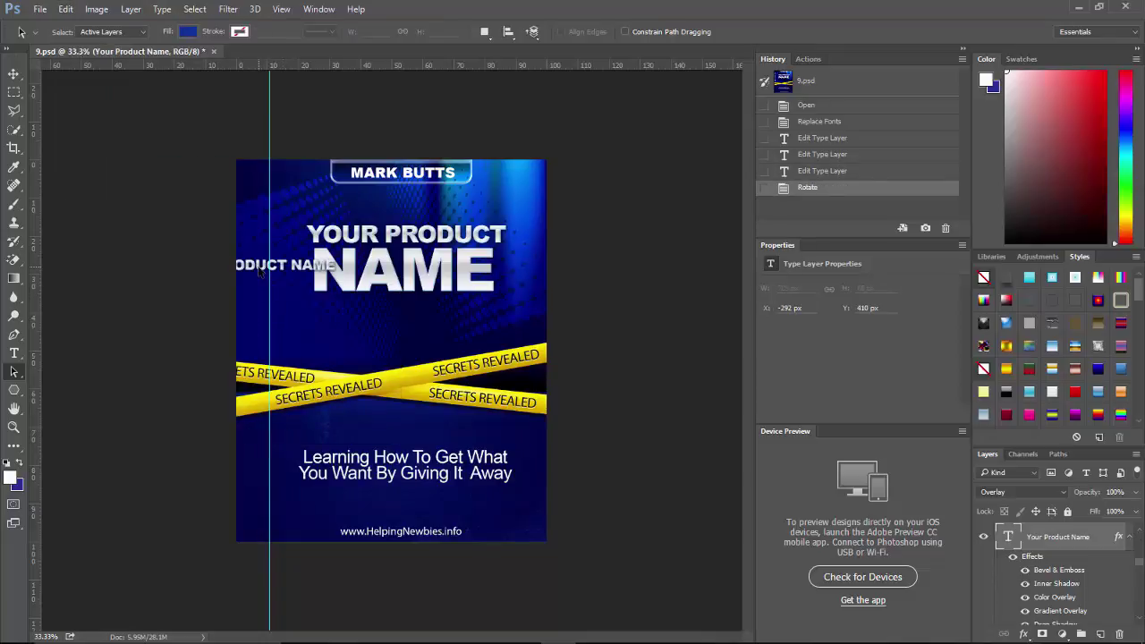
# Retype the rotated spine text as GETTIN WHAT YOU WANT and commit it.
pyautogui.click(18, 358)
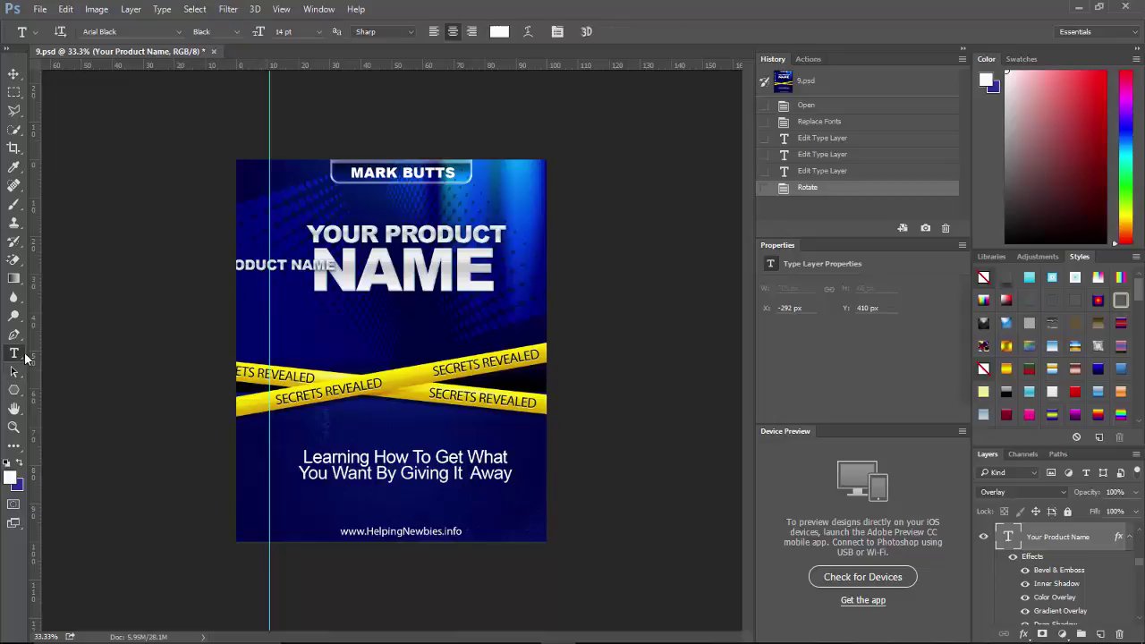
pyautogui.click(254, 265)
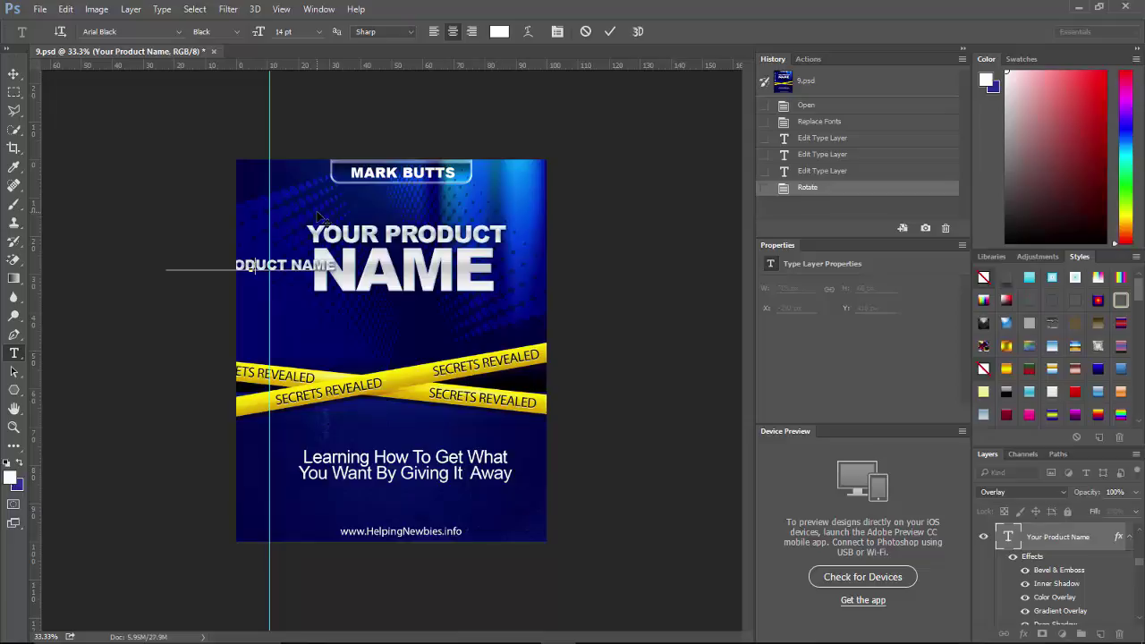
pyautogui.press('Delete')
pyautogui.press('Delete')
pyautogui.press('Delete')
pyautogui.press('Delete')
pyautogui.press('Delete')
pyautogui.press('Delete')
pyautogui.press('Delete')
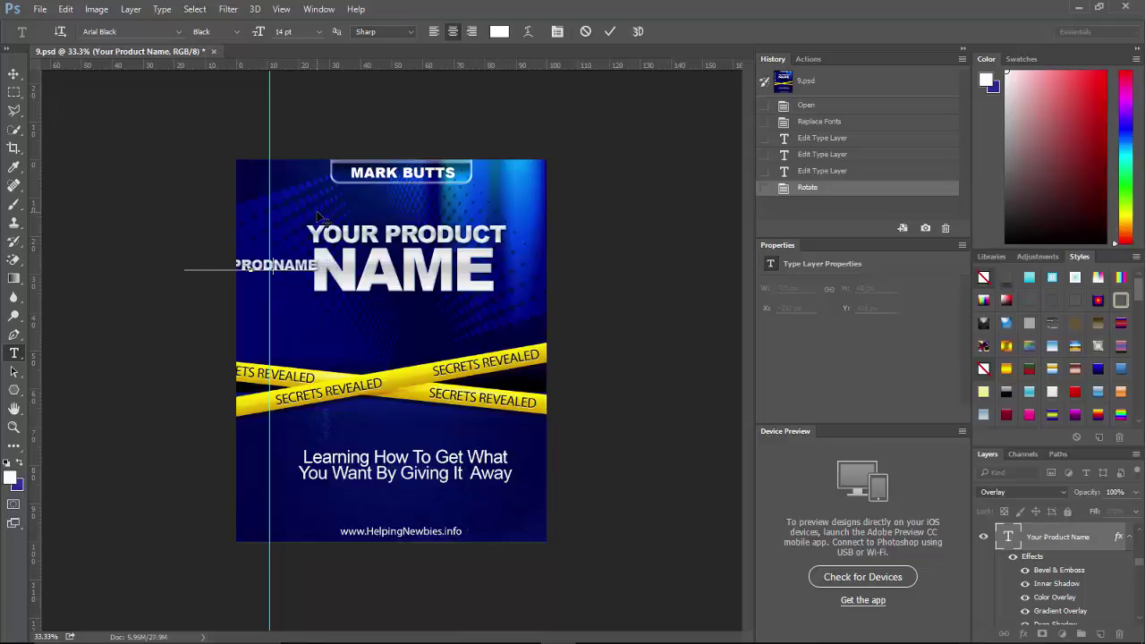
pyautogui.press('Delete')
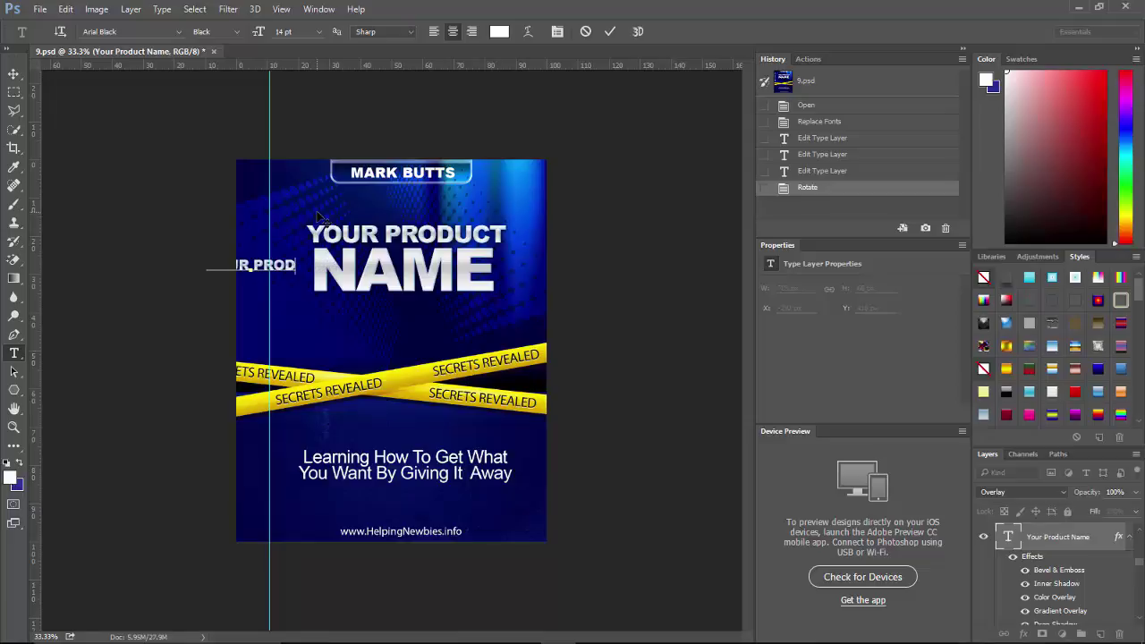
pyautogui.press('BackSpace')
pyautogui.press('BackSpace')
pyautogui.press('BackSpace')
pyautogui.press('BackSpace')
pyautogui.press('BackSpace')
pyautogui.press('BackSpace')
pyautogui.press('BackSpace')
pyautogui.press('BackSpace')
pyautogui.press('BackSpace')
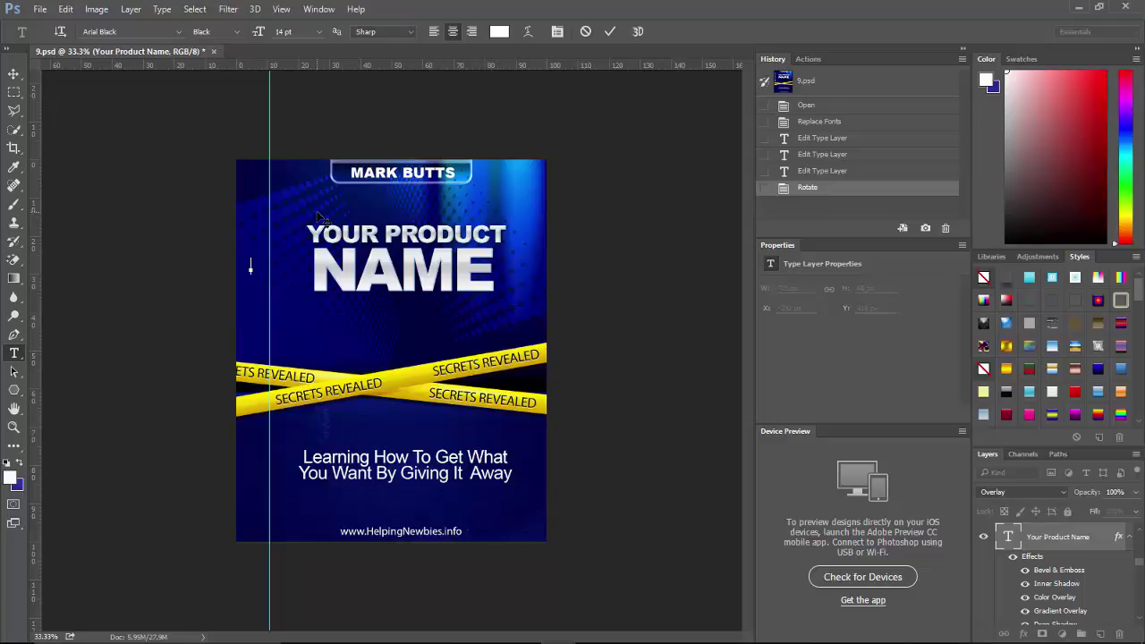
pyautogui.write('G')
pyautogui.write('ETTIN')
pyautogui.write(' WHAT')
pyautogui.write(' YOU')
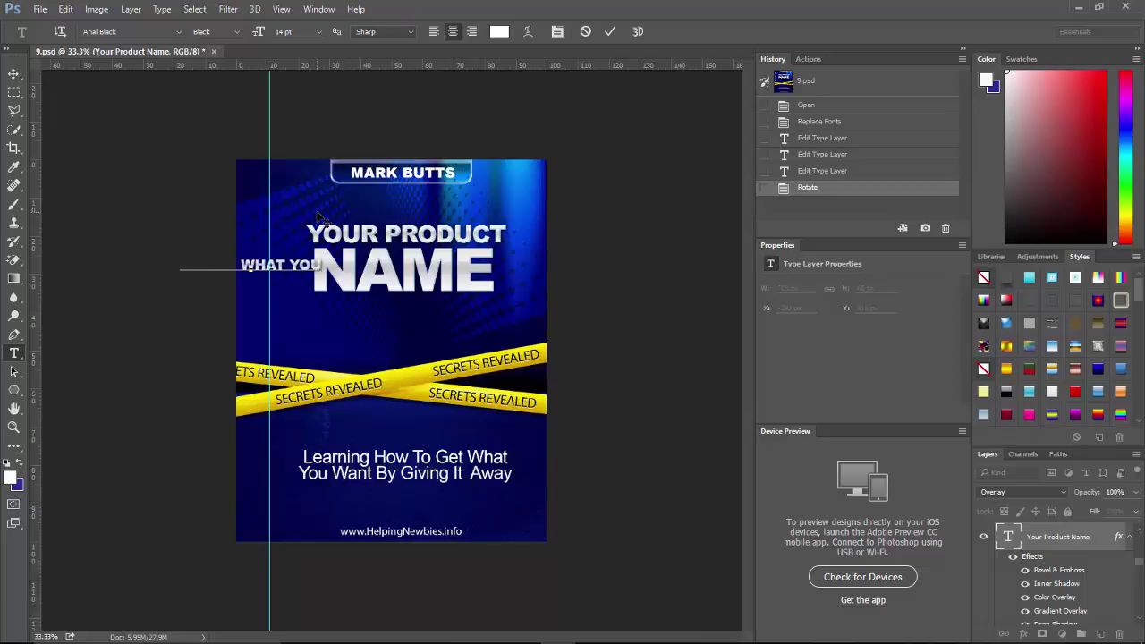
pyautogui.write(' WANT')
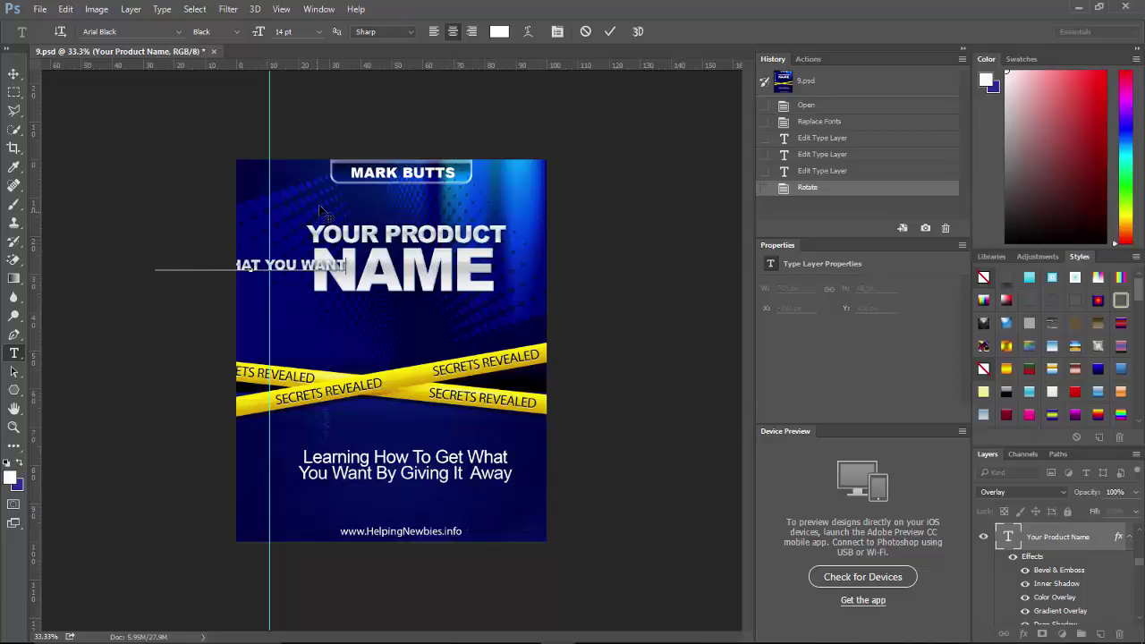
pyautogui.click(16, 371)
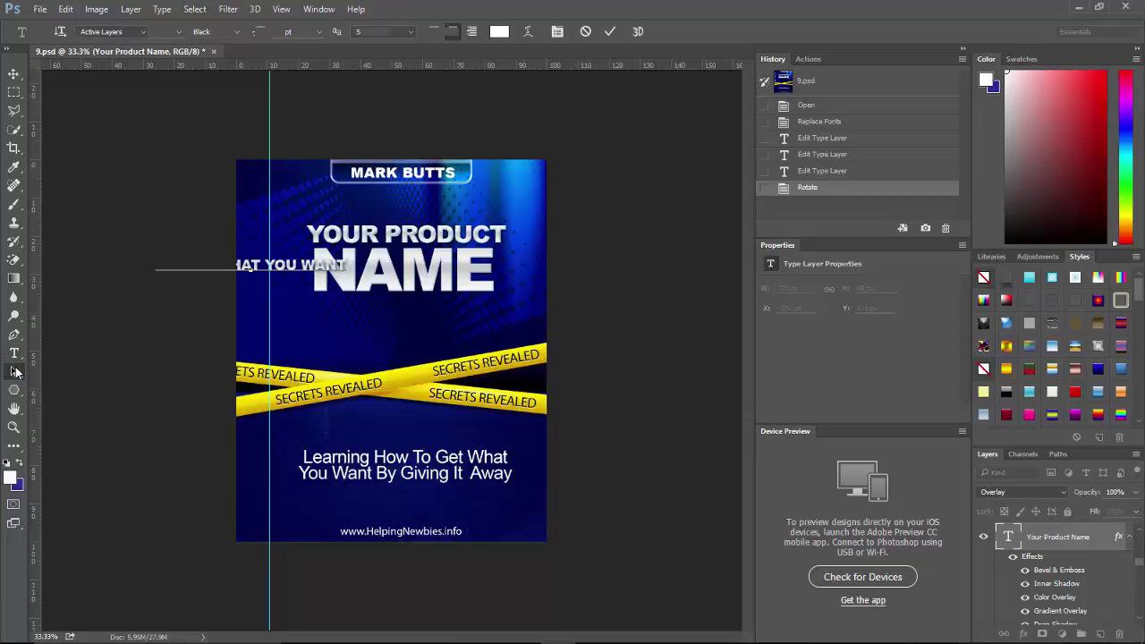
# Apply a transform to the title text and rotate it 90° clockwise to run vertically.
pyautogui.click(66, 9)
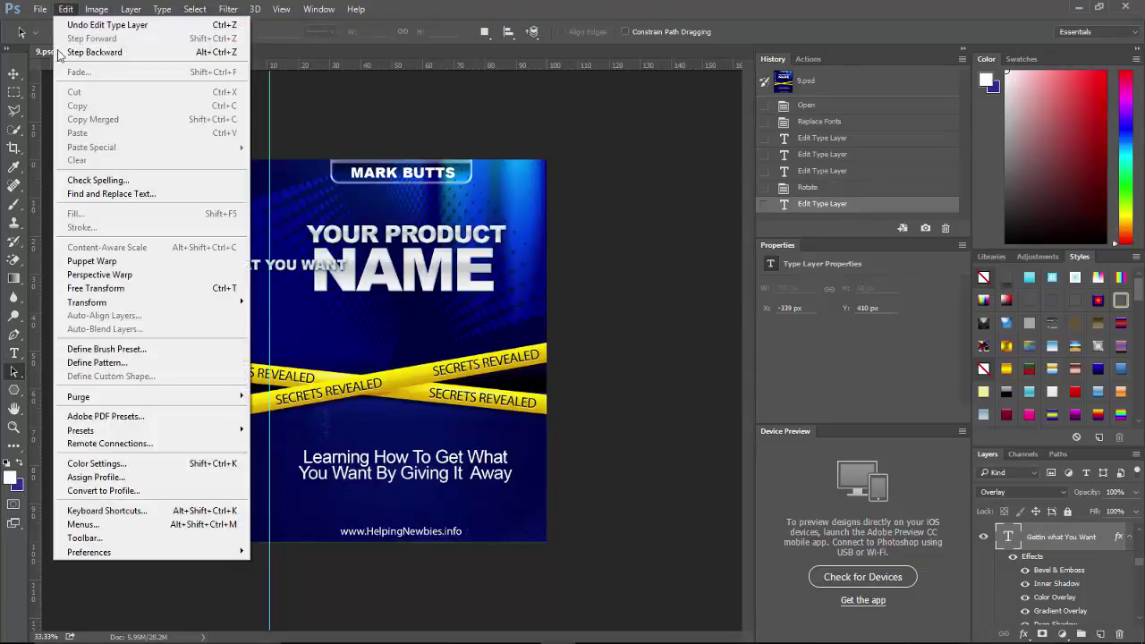
pyautogui.click(169, 289)
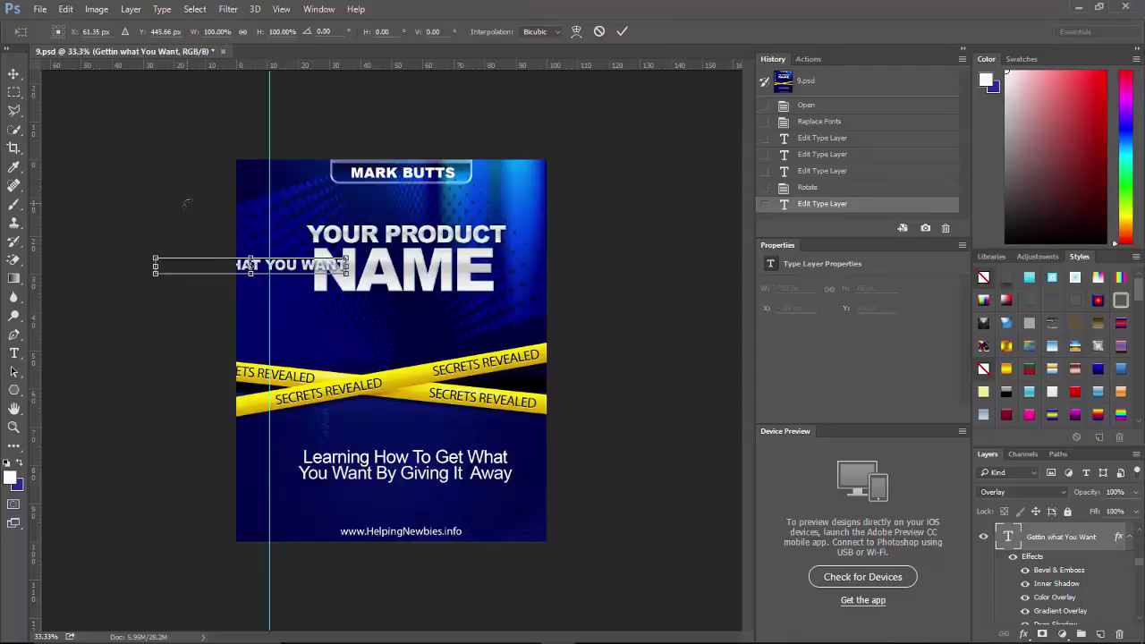
pyautogui.press('a')
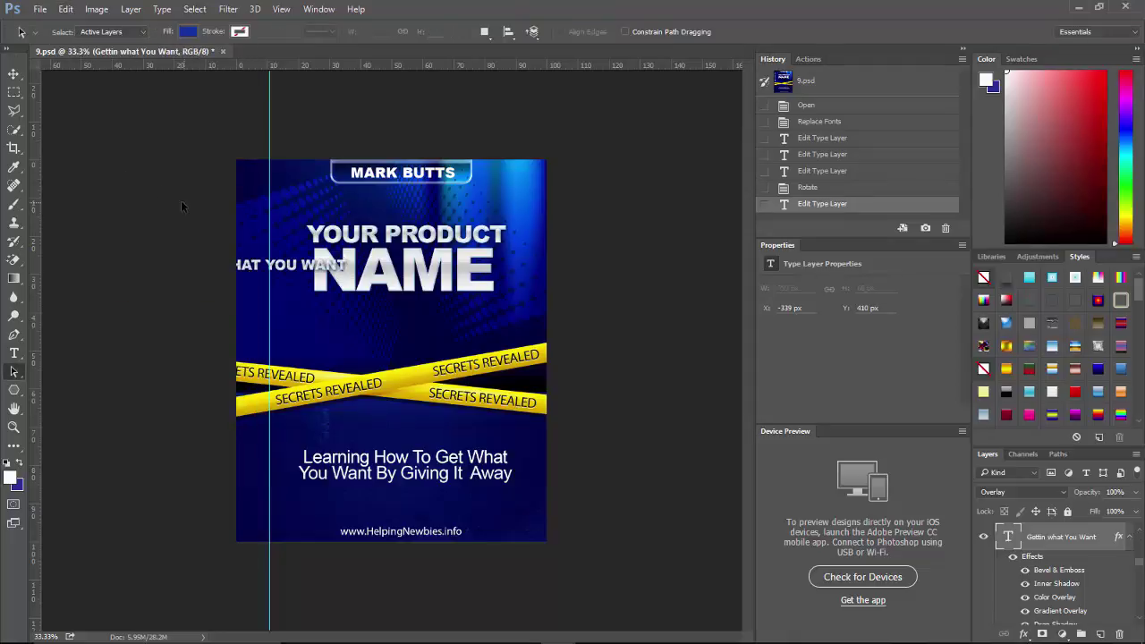
pyautogui.click(40, 9)
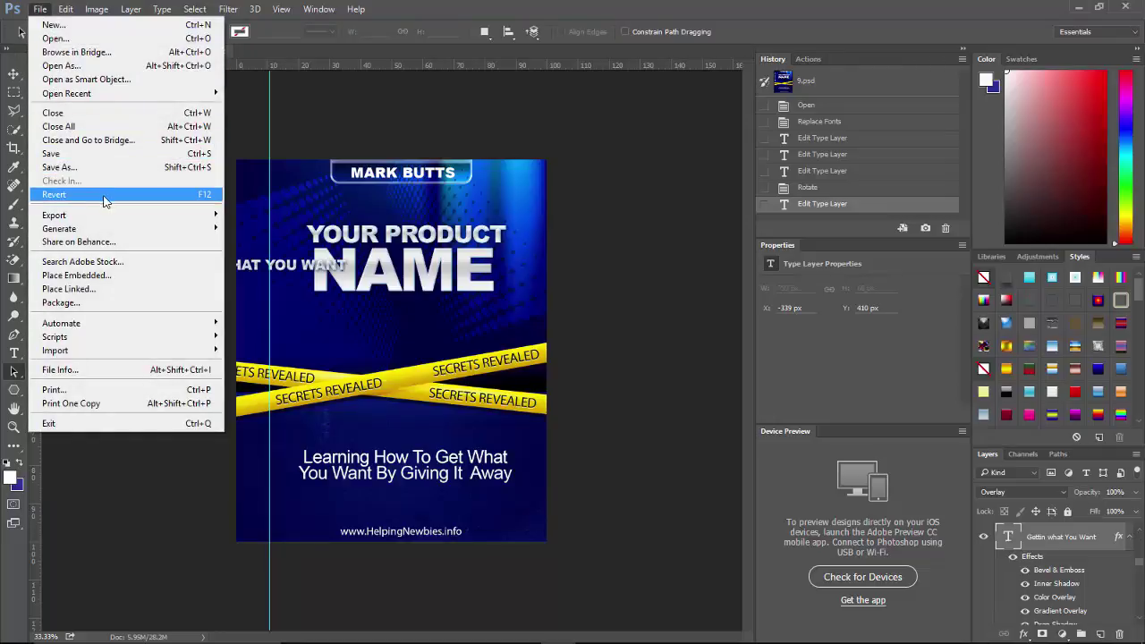
pyautogui.moveTo(76, 14)
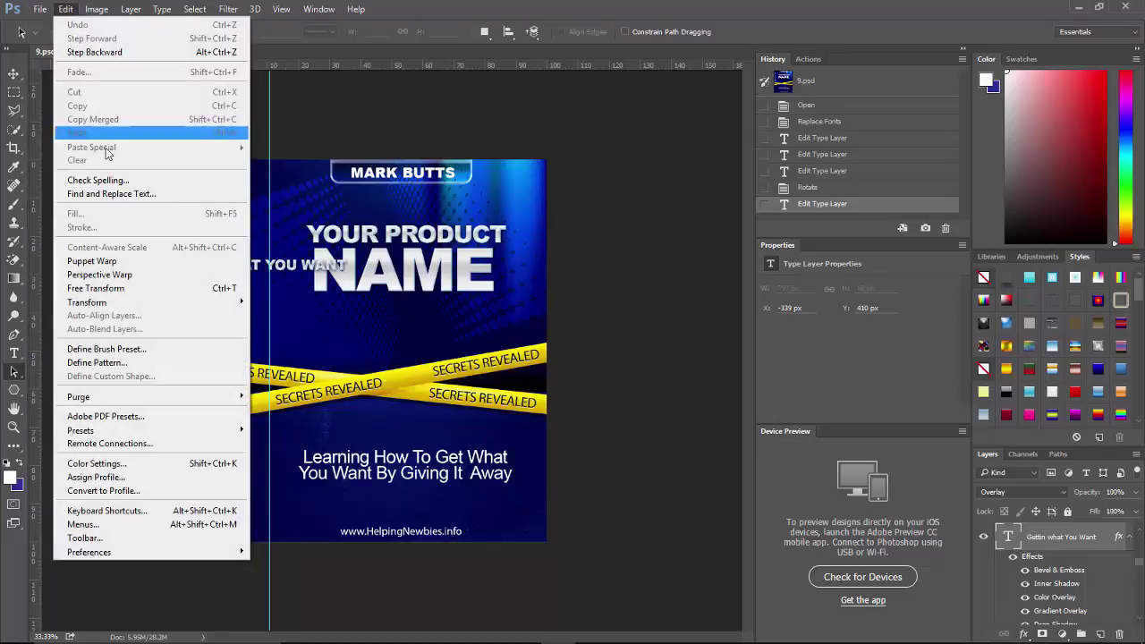
pyautogui.moveTo(161, 303)
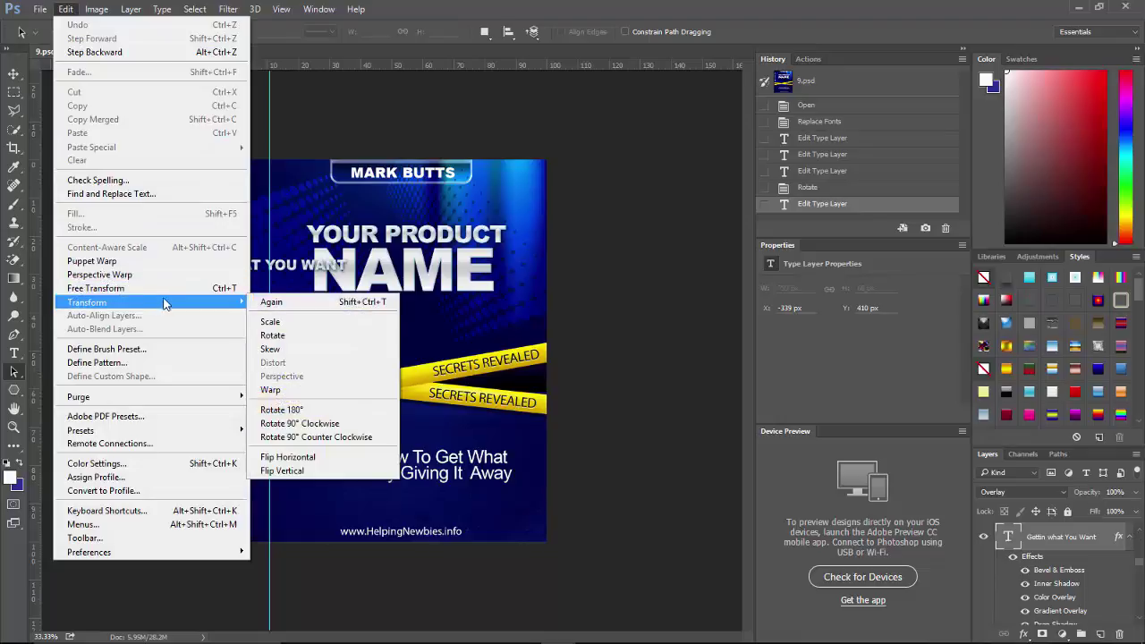
pyautogui.click(300, 423)
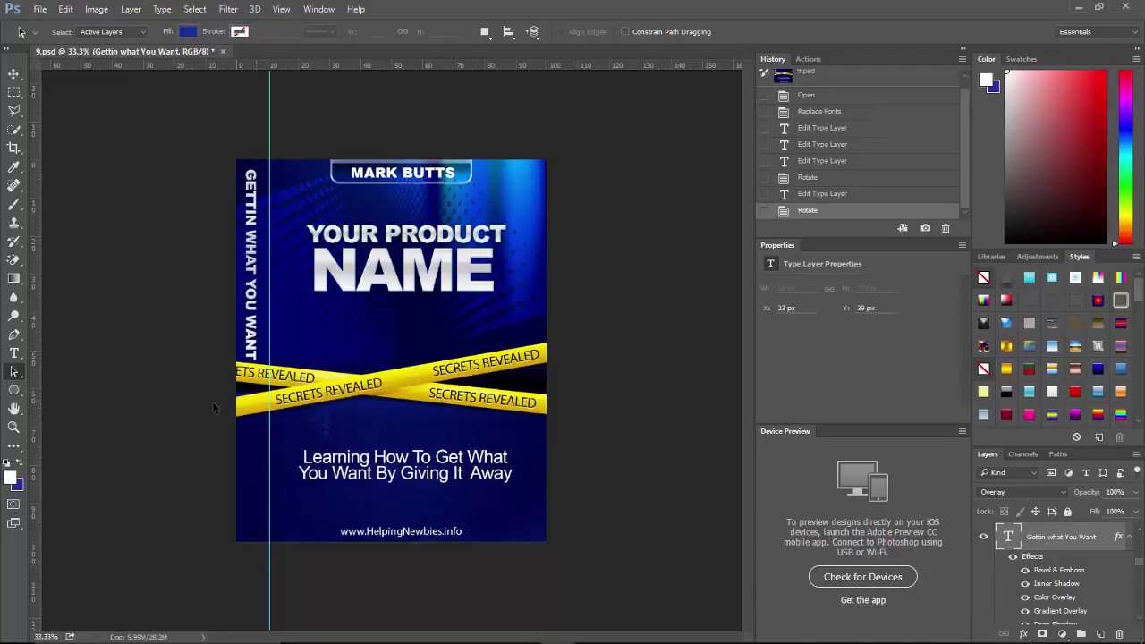
# Add the missing G to make GETTING WHAT YOU WANT and nudge the text slightly left and down.
pyautogui.click(14, 353)
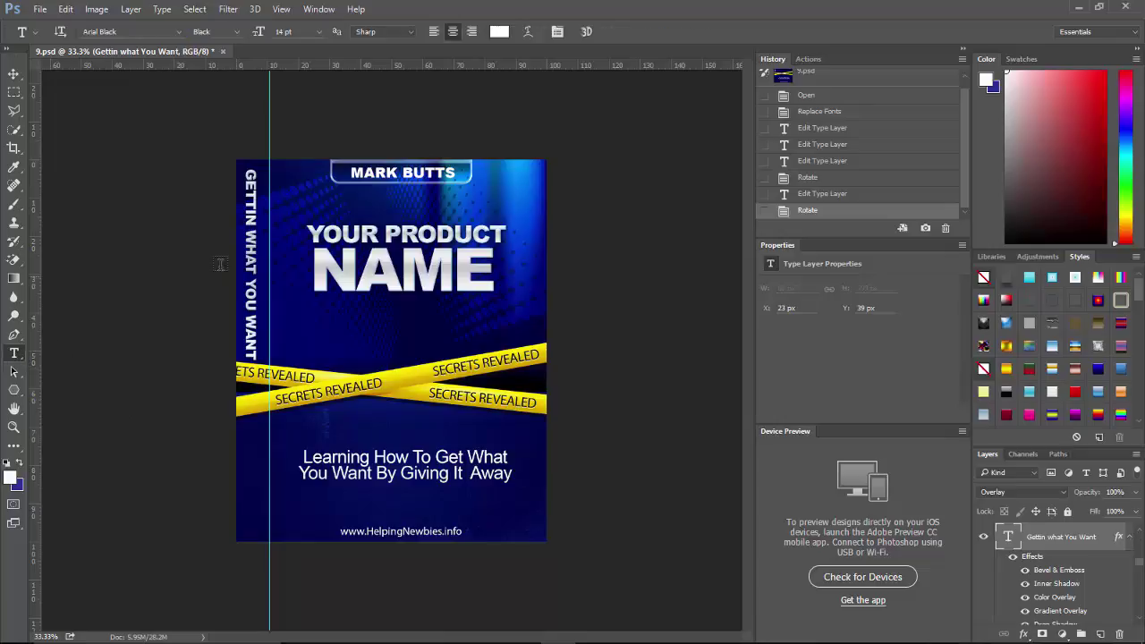
pyautogui.click(248, 245)
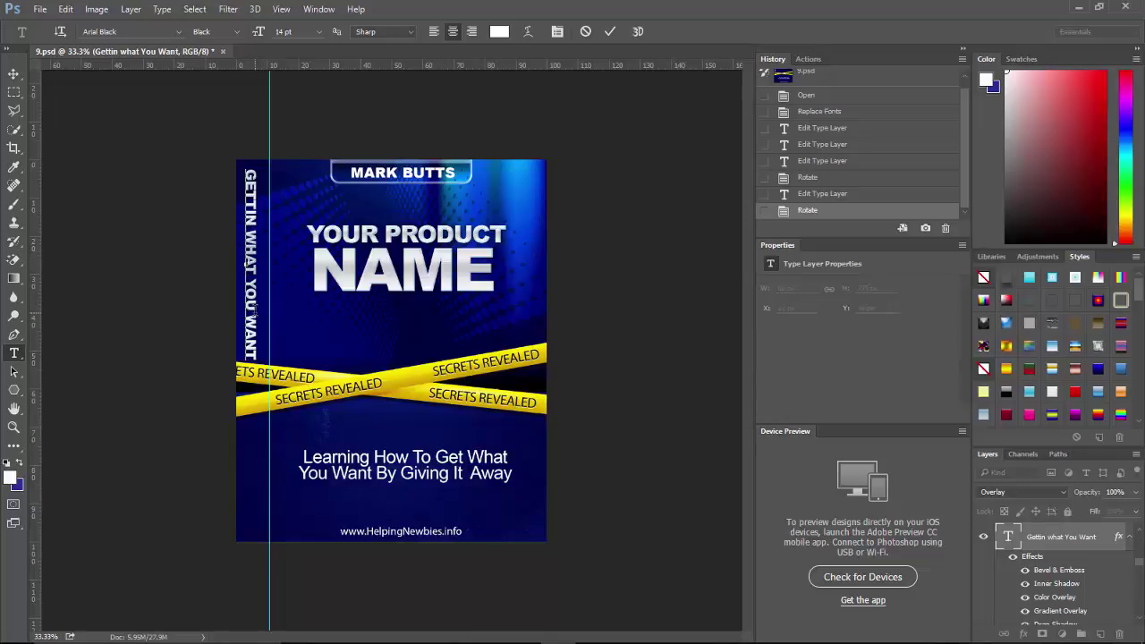
pyautogui.write('G')
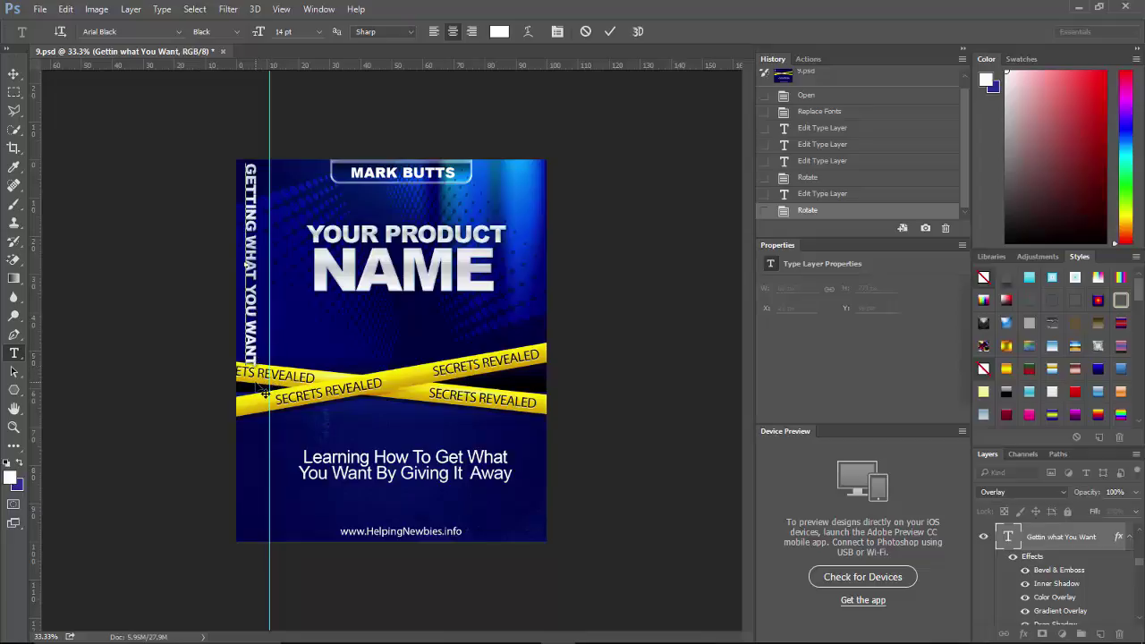
pyautogui.moveTo(265, 393); pyautogui.dragTo(265, 397)
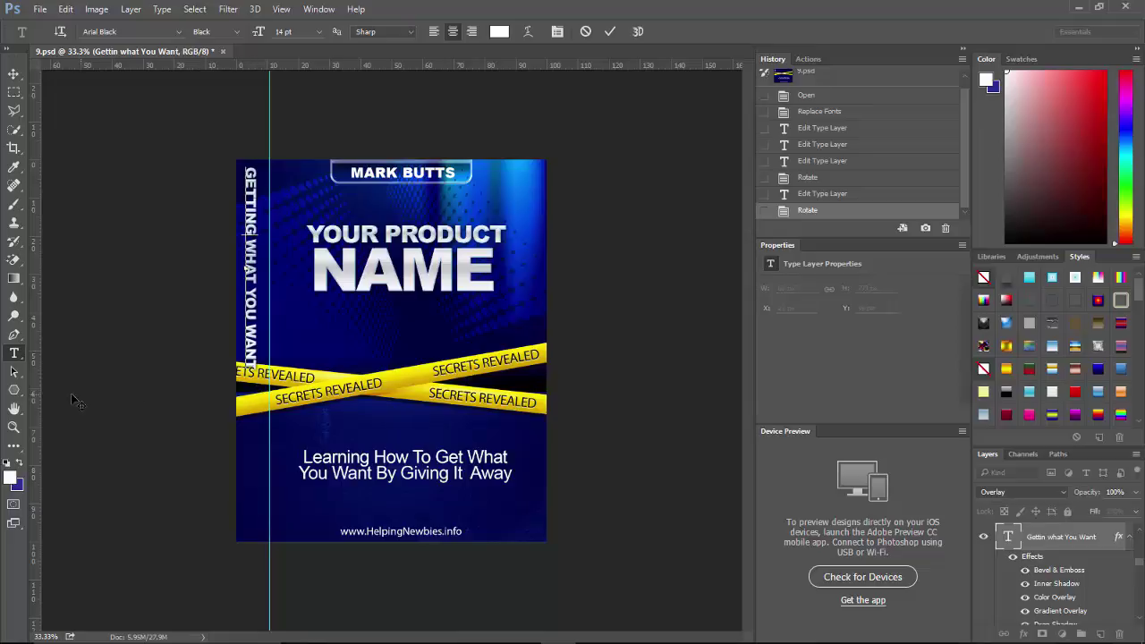
pyautogui.click(13, 373)
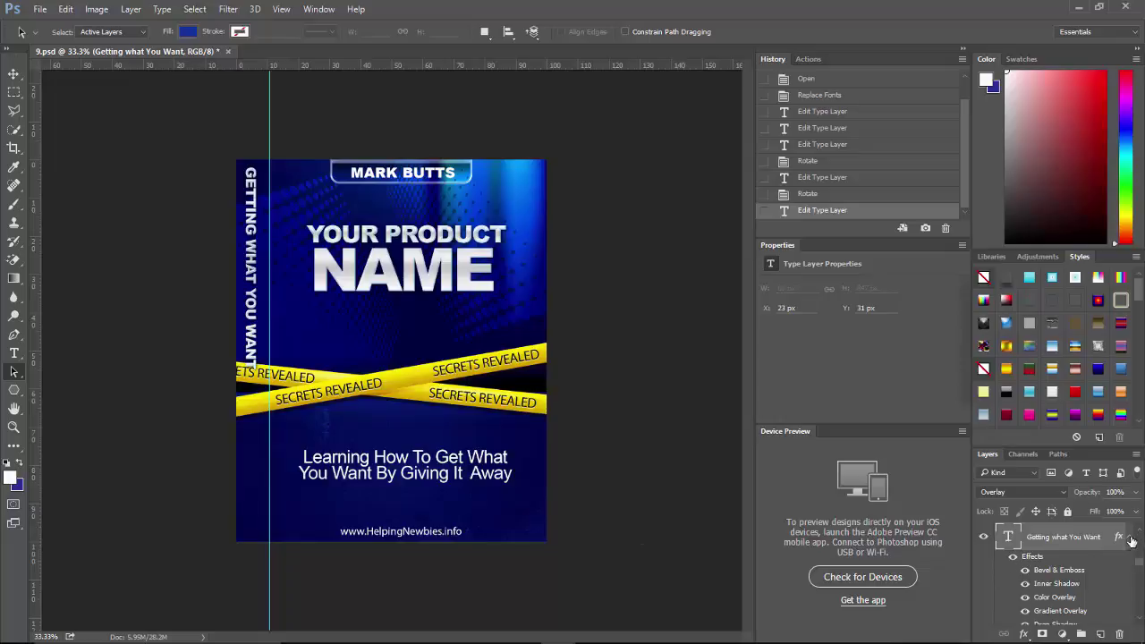
# Replace the large NAME headline text with YOU WANT.
pyautogui.scroll(-3, 1140, 533)
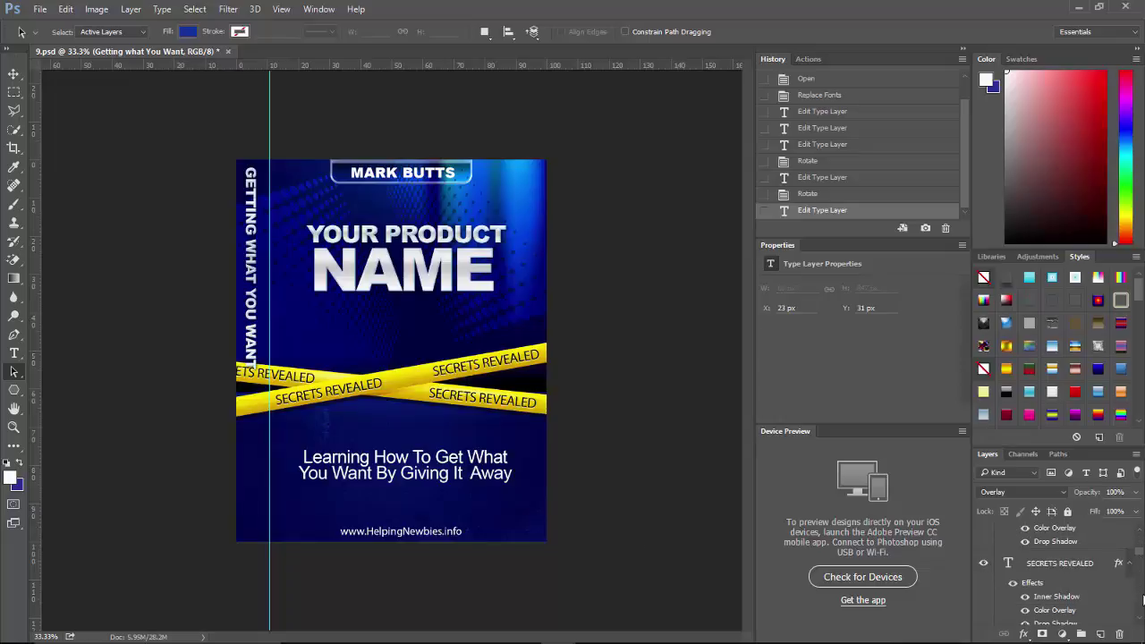
pyautogui.scroll(-3, 1141, 619)
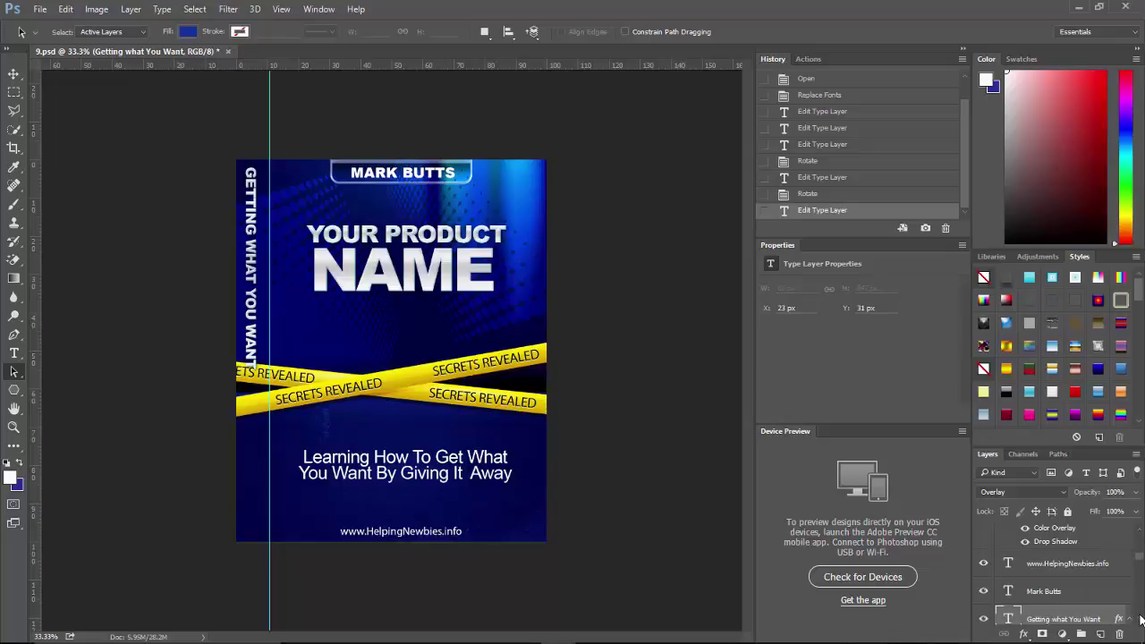
pyautogui.scroll(-3, 1140, 619)
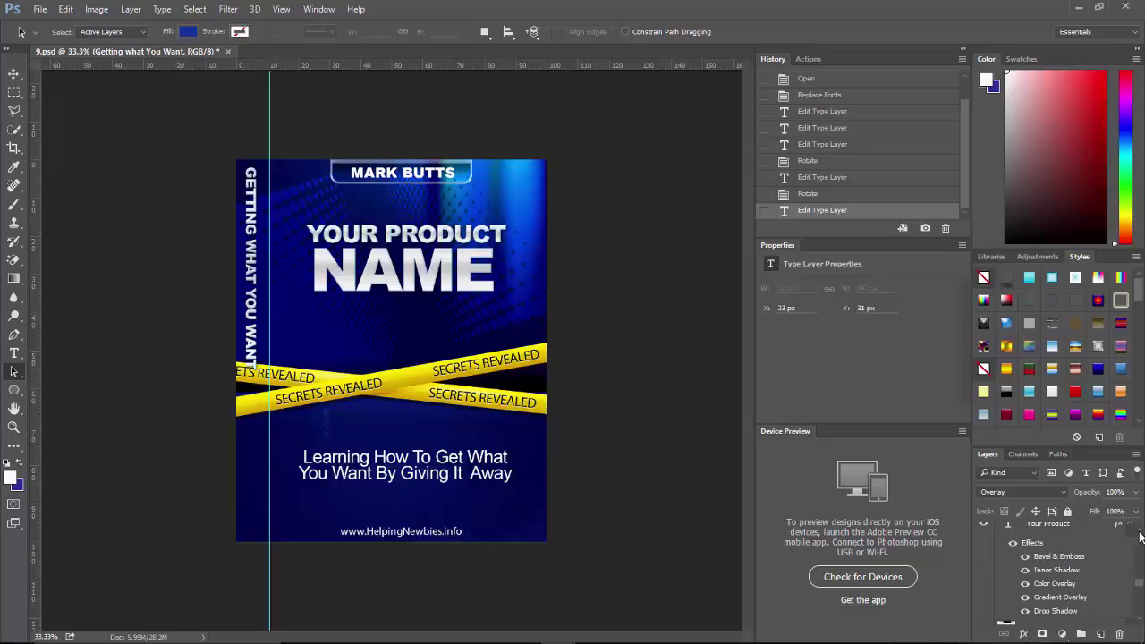
pyautogui.scroll(3, 1141, 537)
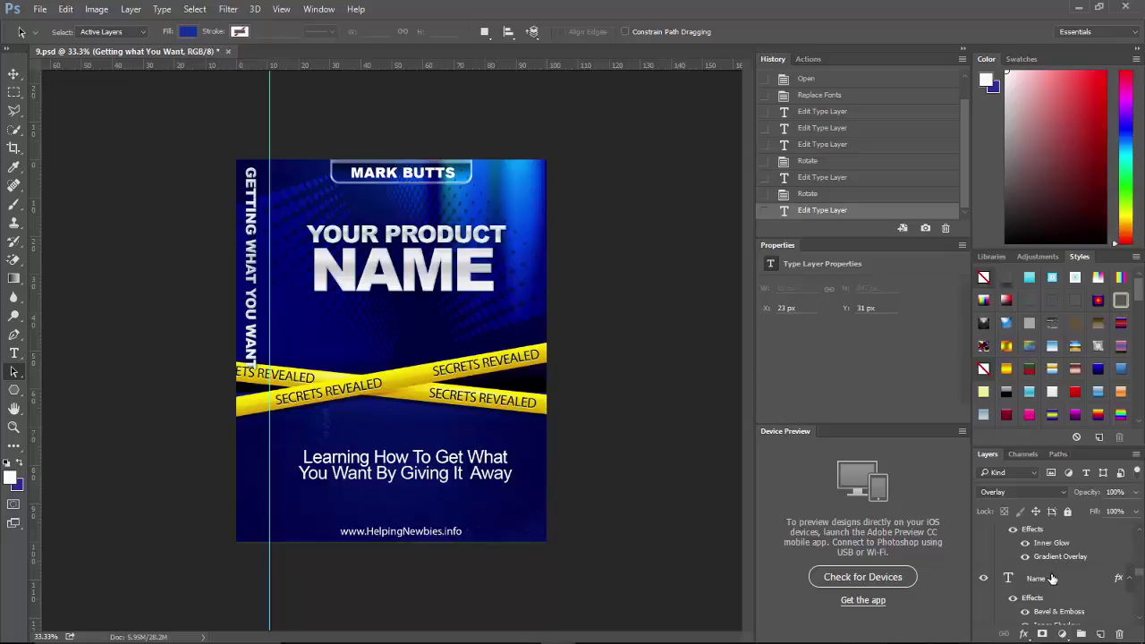
pyautogui.click(1052, 579)
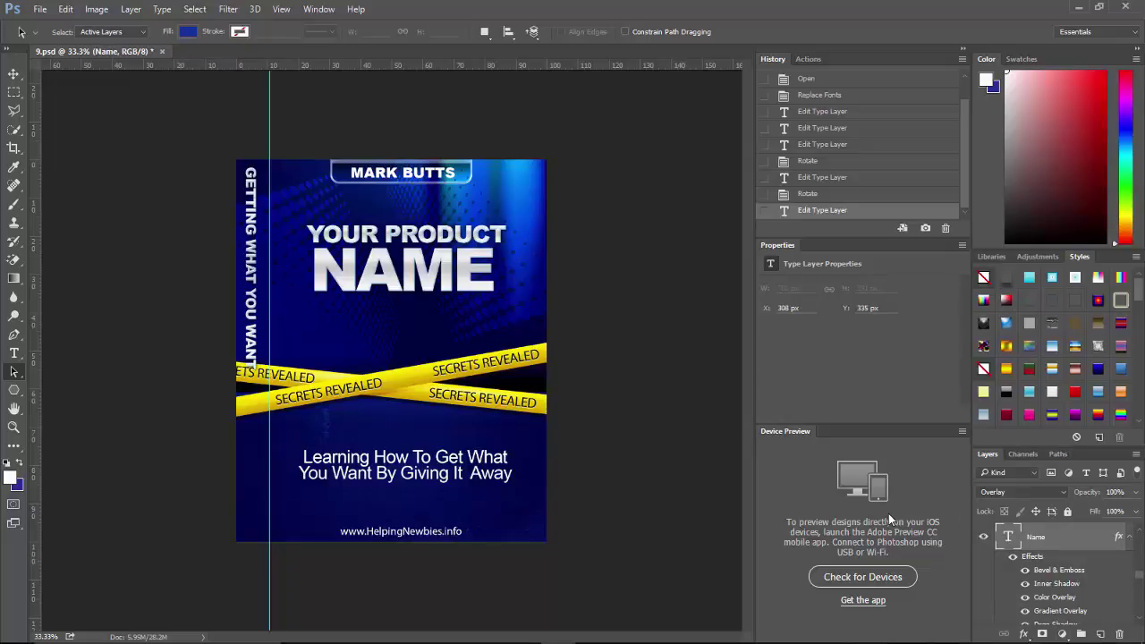
pyautogui.click(12, 356)
pyautogui.click(355, 277)
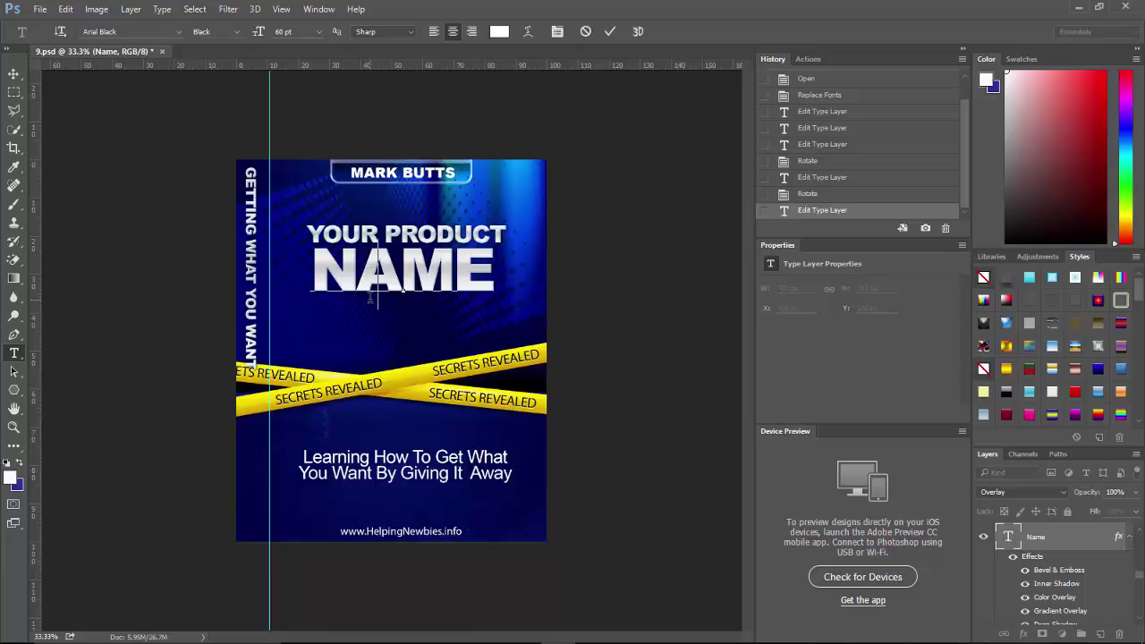
pyautogui.press('Delete')
pyautogui.press('Delete')
pyautogui.press('Delete')
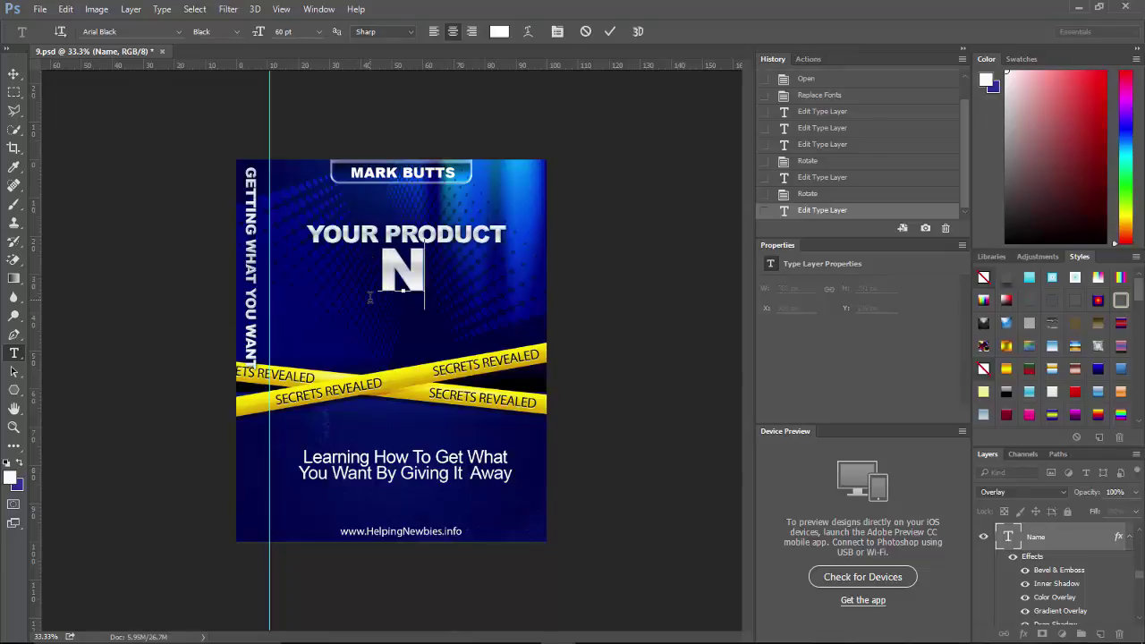
pyautogui.press('BackSpace')
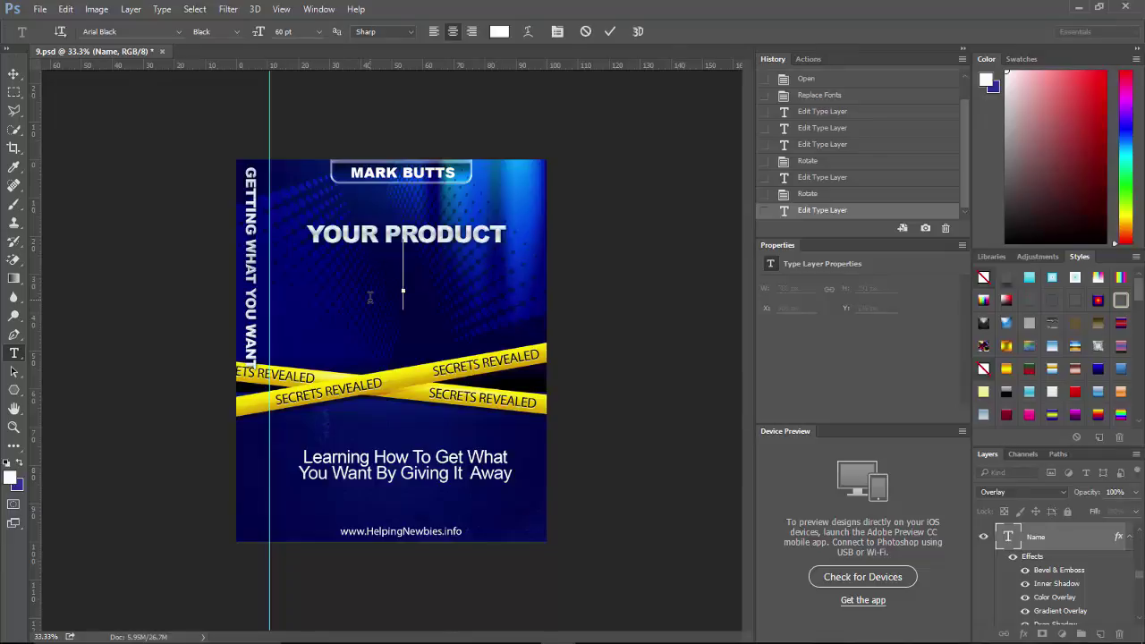
pyautogui.write('YOU')
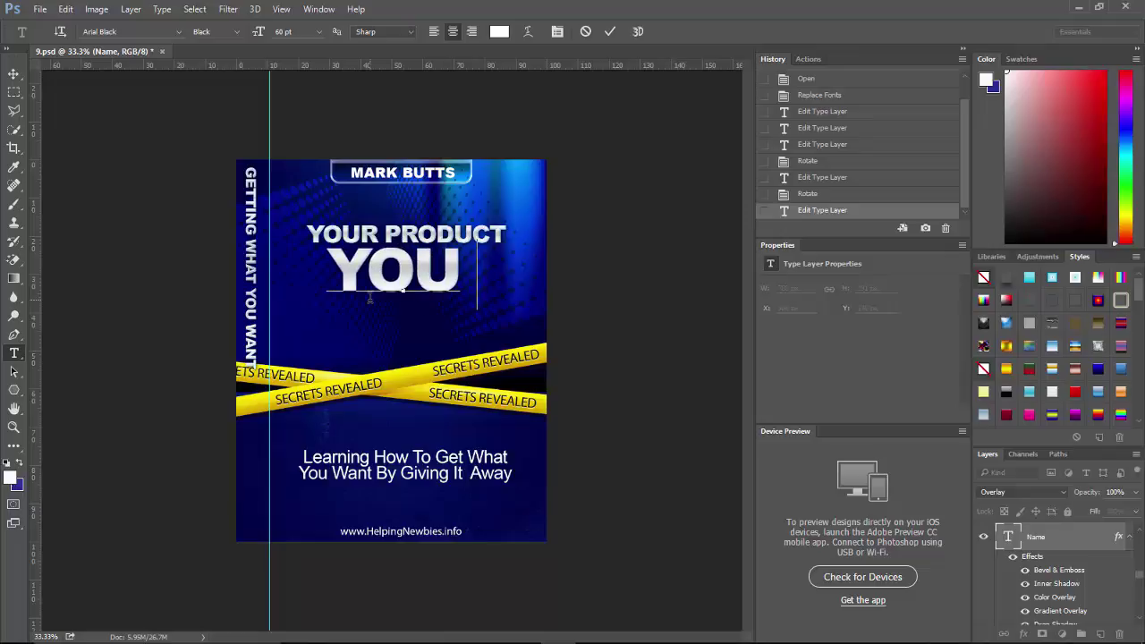
pyautogui.write(' WANT')
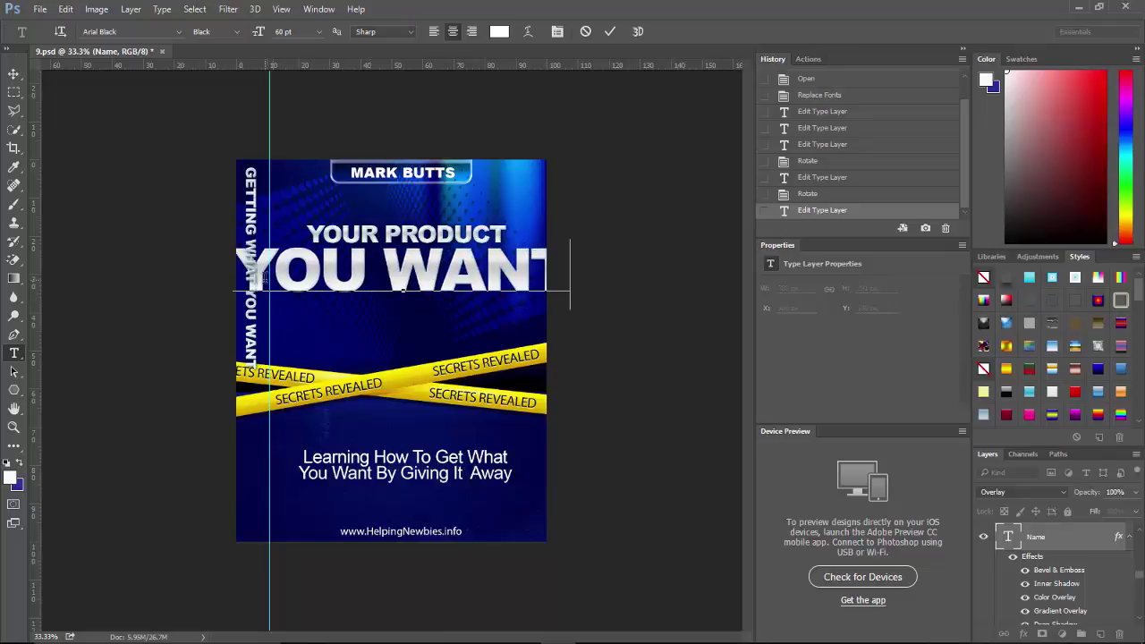
# Resize YOU WANT to 55 pt, then settle on 48 pt and commit.
pyautogui.hotkey('ctrl', 'a')
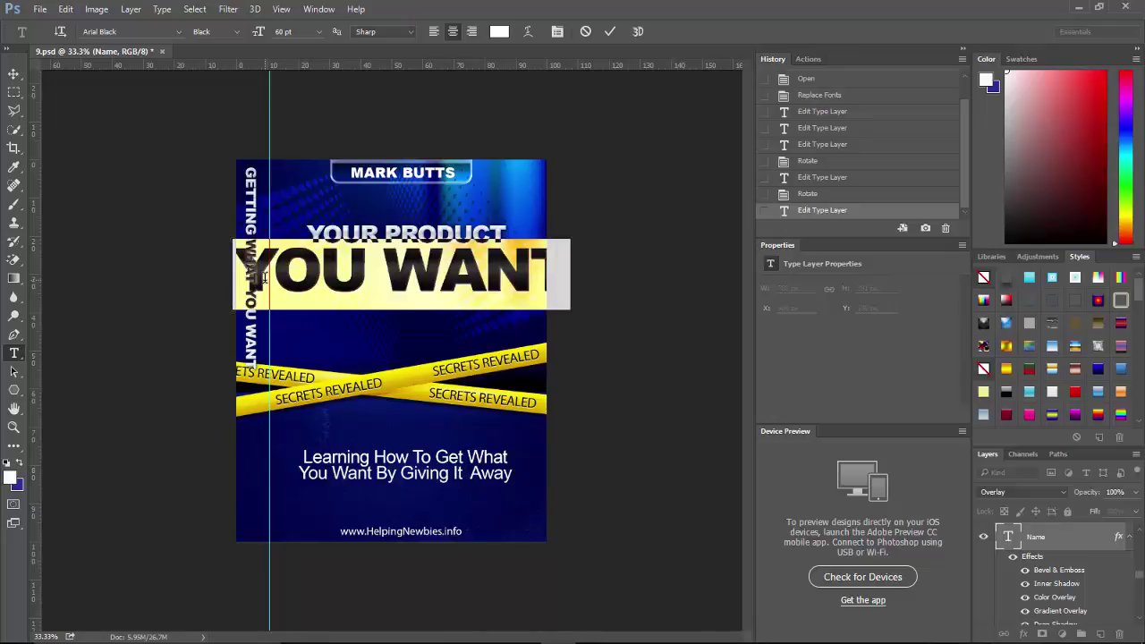
pyautogui.click(319, 31)
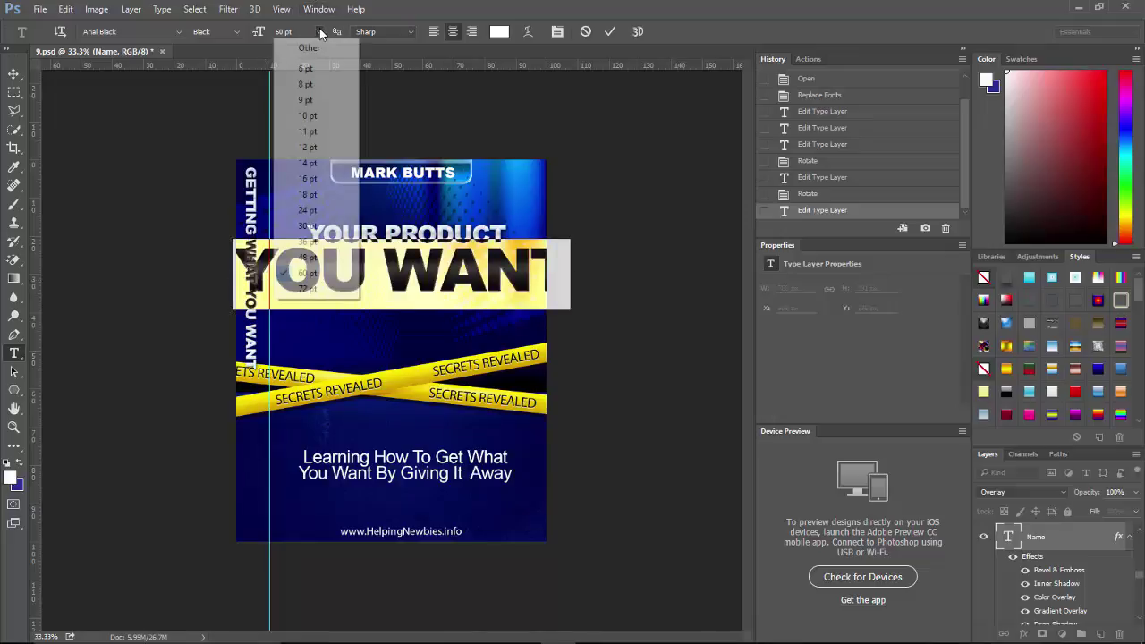
pyautogui.click(284, 32)
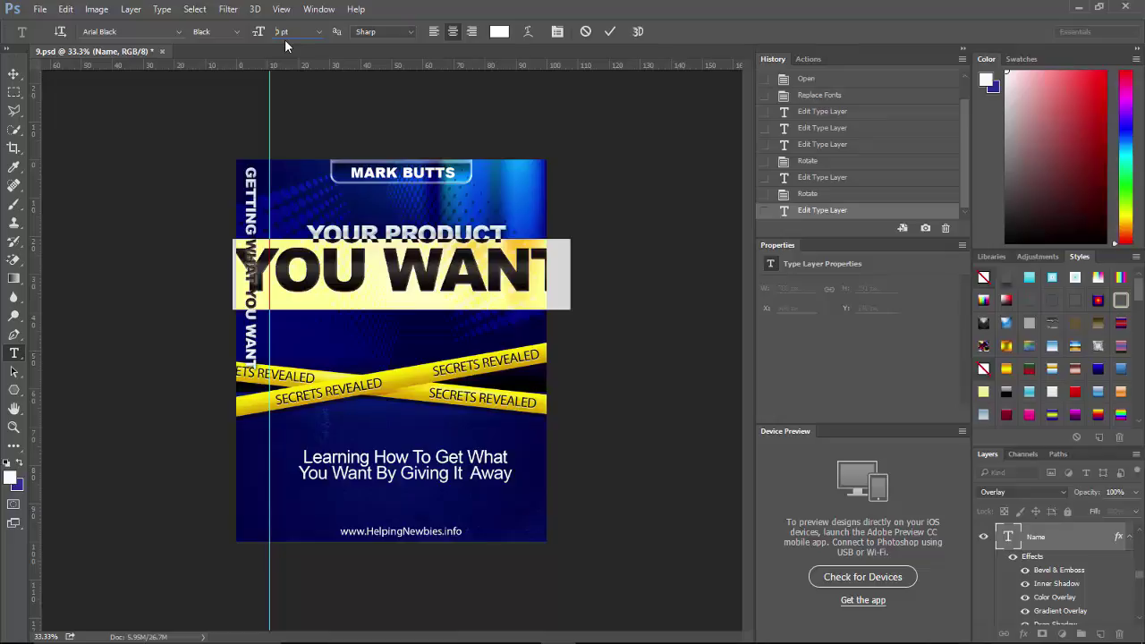
pyautogui.write('55')
pyautogui.press('Return')
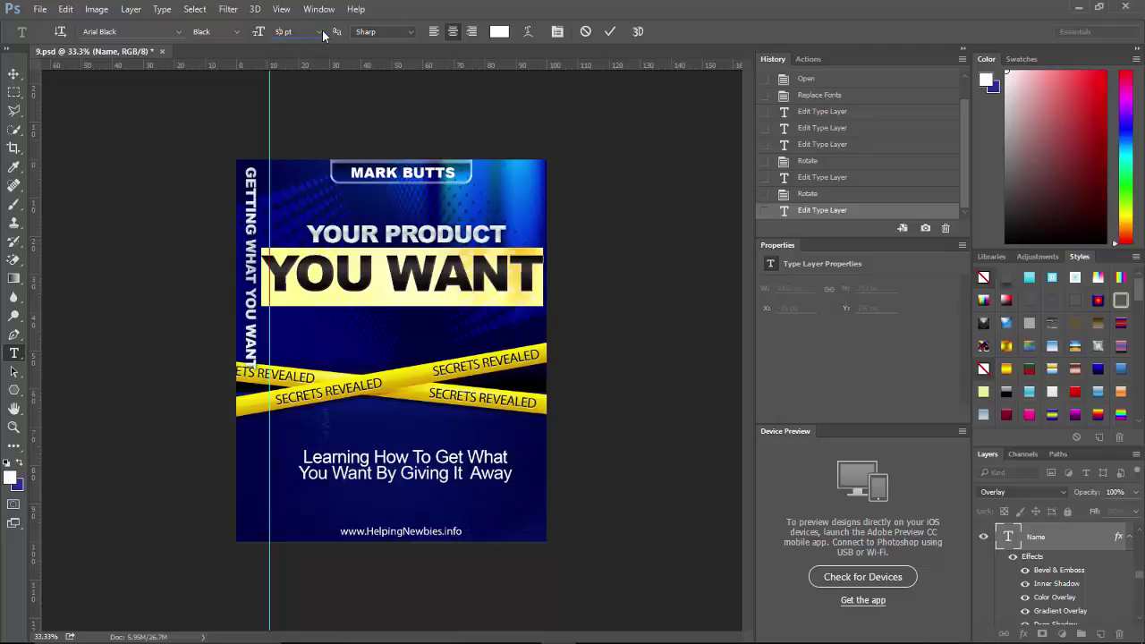
pyautogui.click(319, 31)
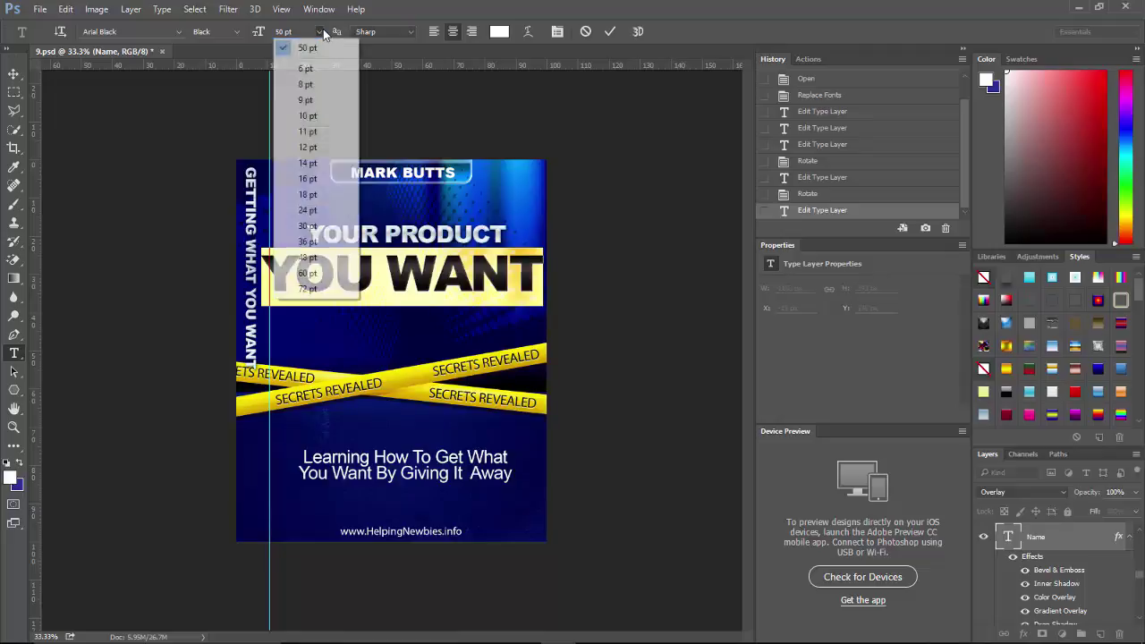
pyautogui.click(308, 257)
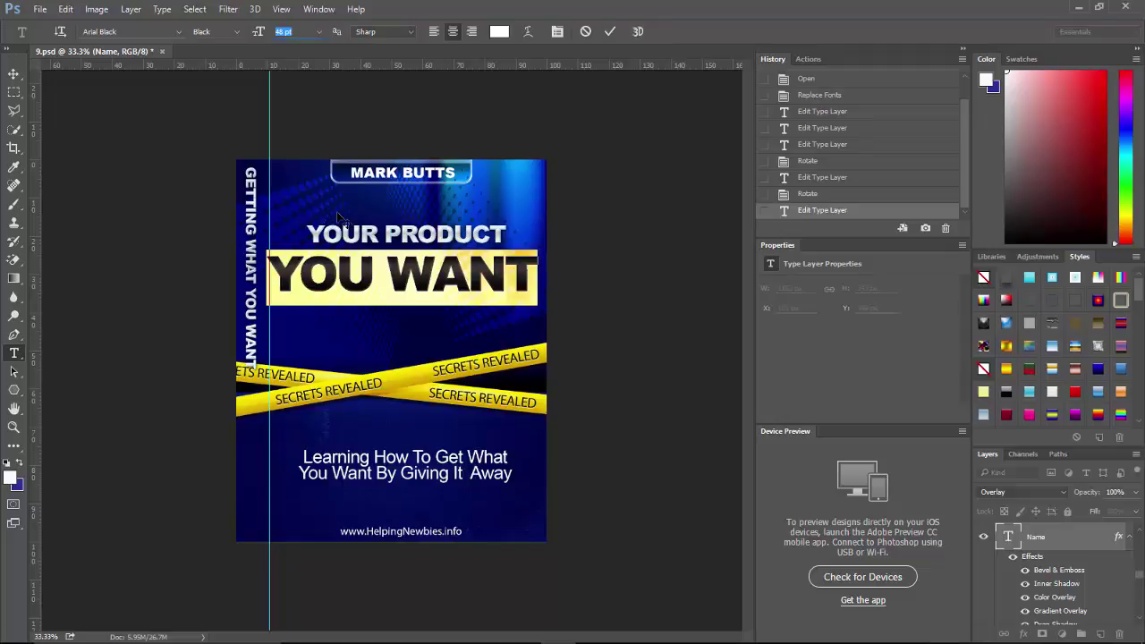
pyautogui.click(14, 371)
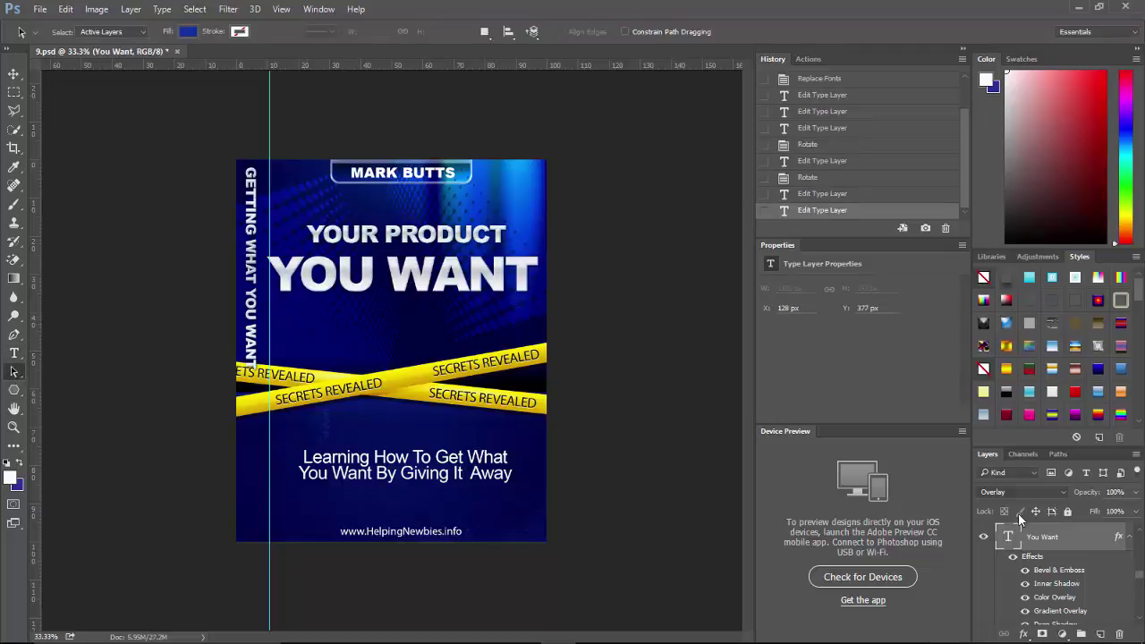
# Replace the Your Product layer's YOUR PRODUCT heading with GETTING WHAT.
pyautogui.scroll(2, 1141, 535)
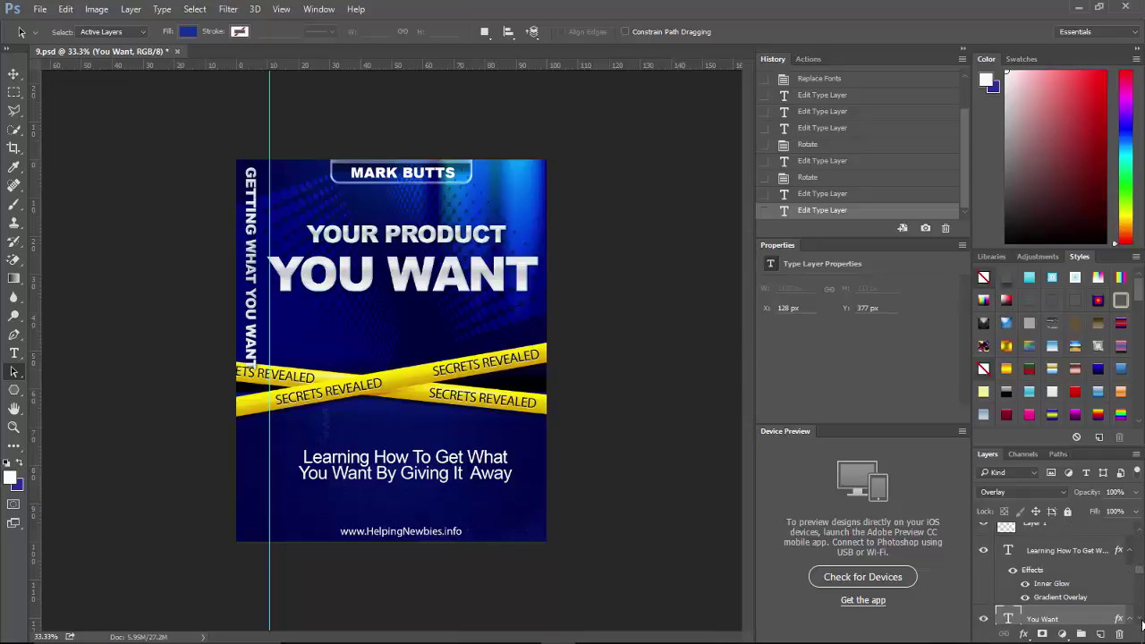
pyautogui.scroll(-2, 1143, 624)
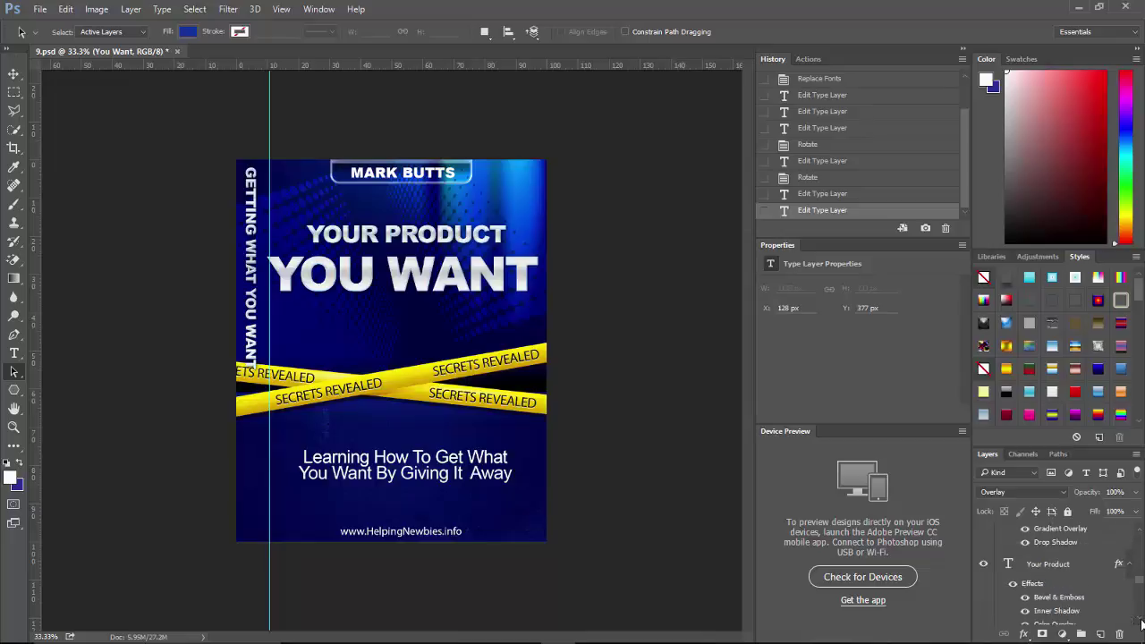
pyautogui.click(1049, 564)
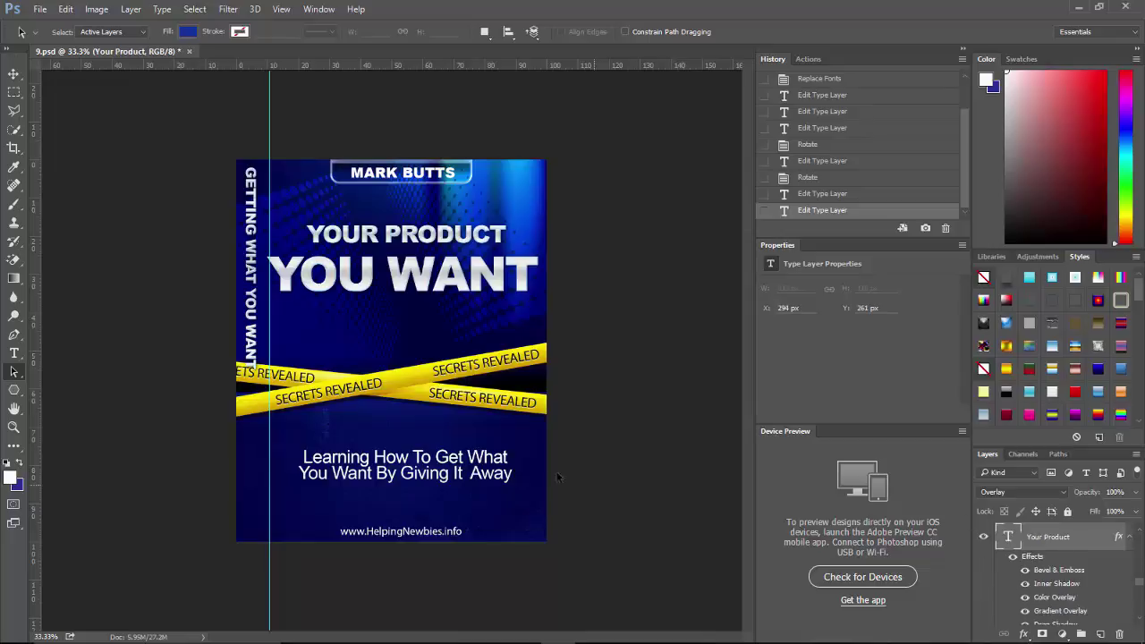
pyautogui.click(14, 353)
pyautogui.click(323, 234)
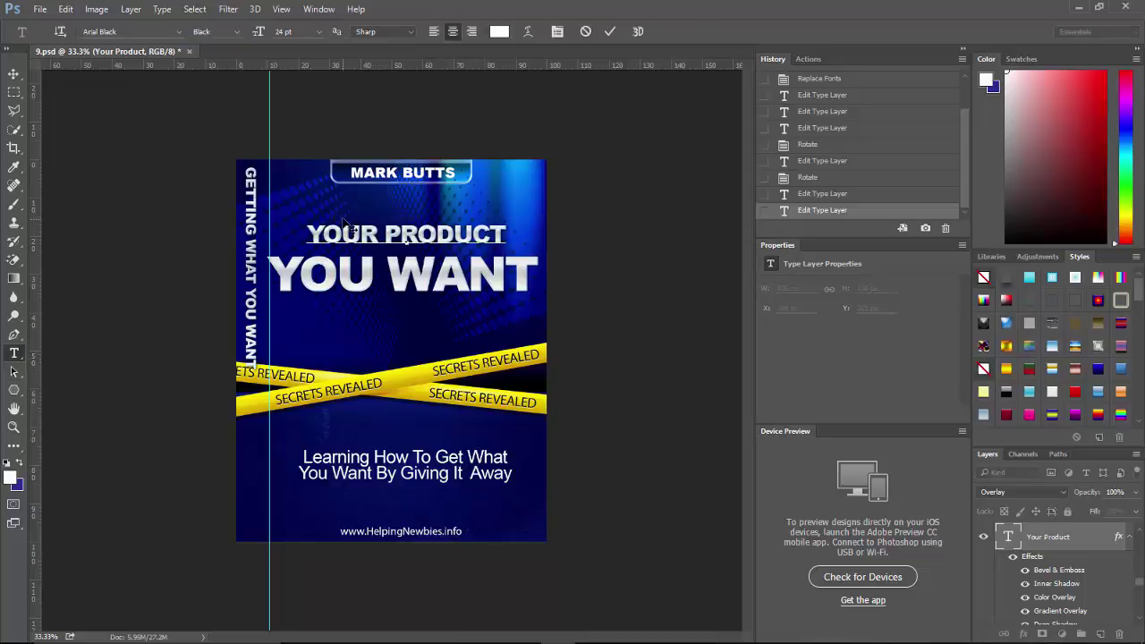
pyautogui.press('BackSpace')
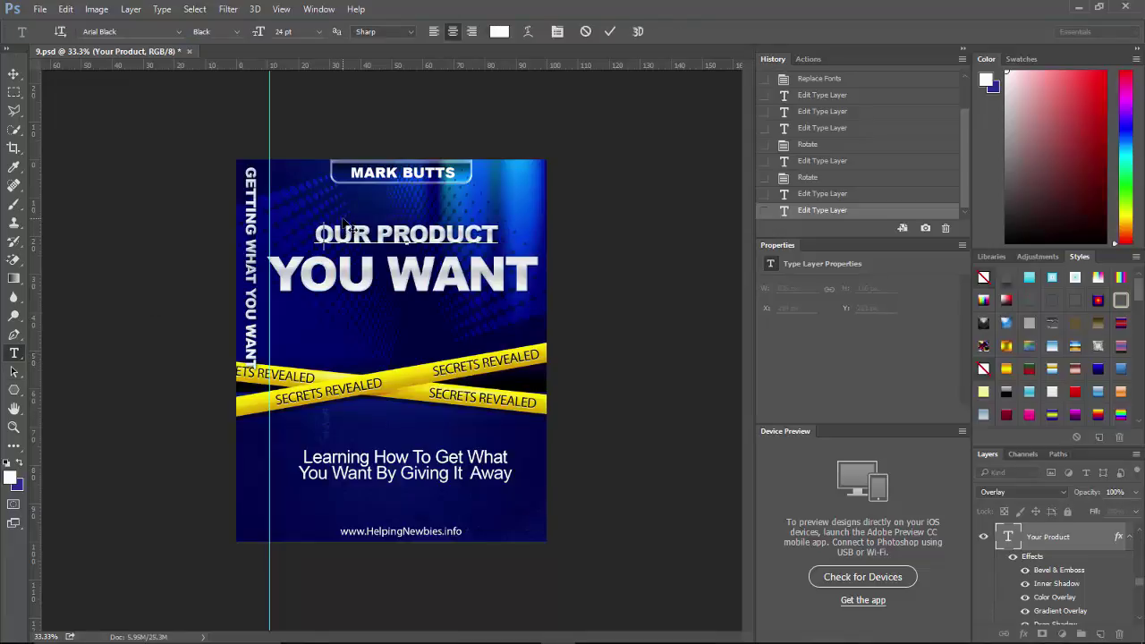
pyautogui.press('Delete')
pyautogui.press('Delete')
pyautogui.press('Delete')
pyautogui.press('Delete')
pyautogui.press('Delete')
pyautogui.press('Delete')
pyautogui.press('Delete')
pyautogui.press('Delete')
pyautogui.press('Delete')
pyautogui.press('Delete')
pyautogui.press('Delete')
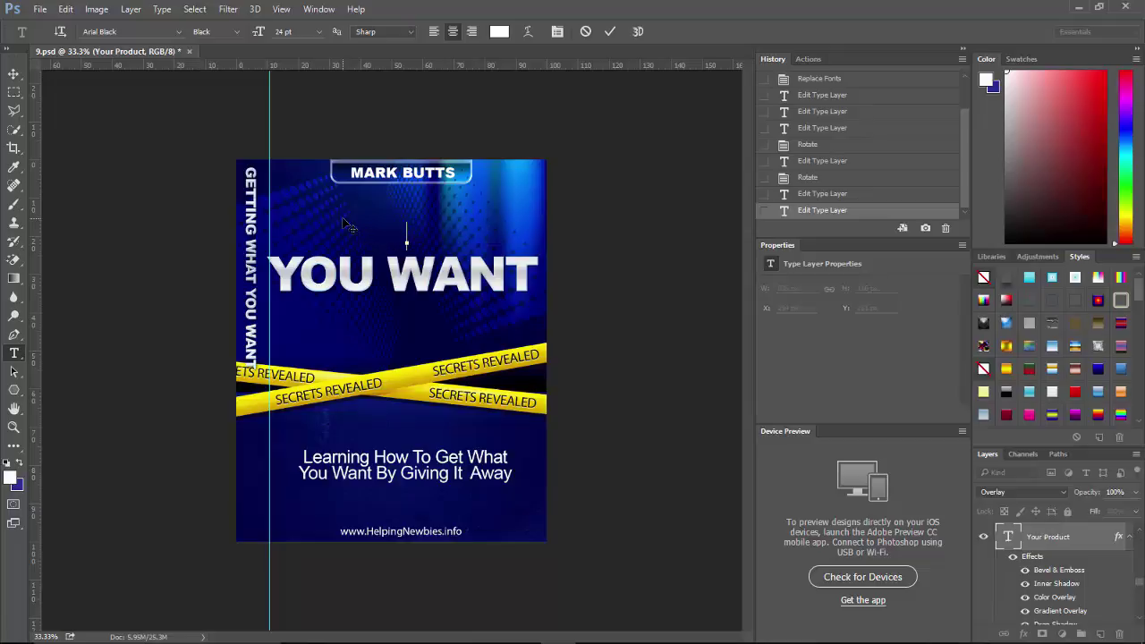
pyautogui.write('GETTIN')
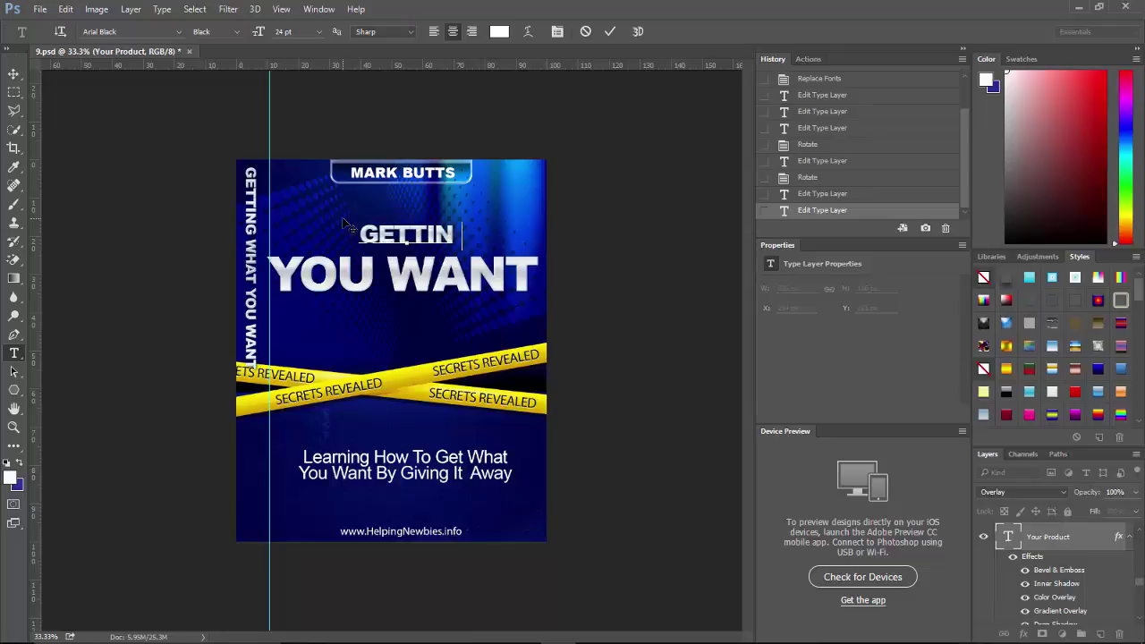
pyautogui.write('G WHAT')
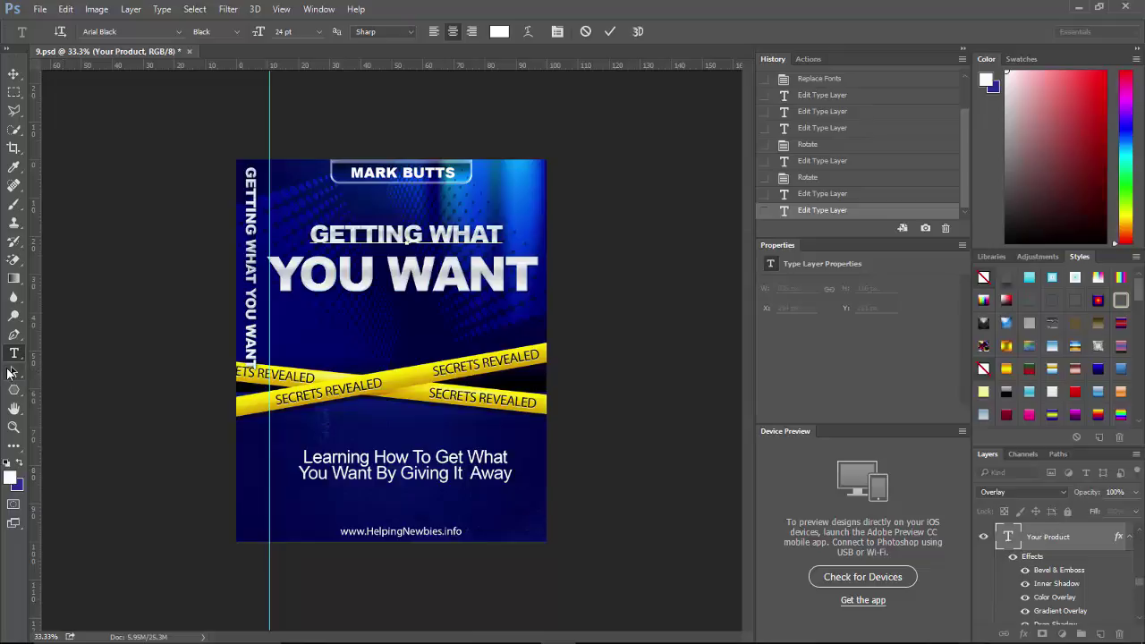
pyautogui.click(11, 372)
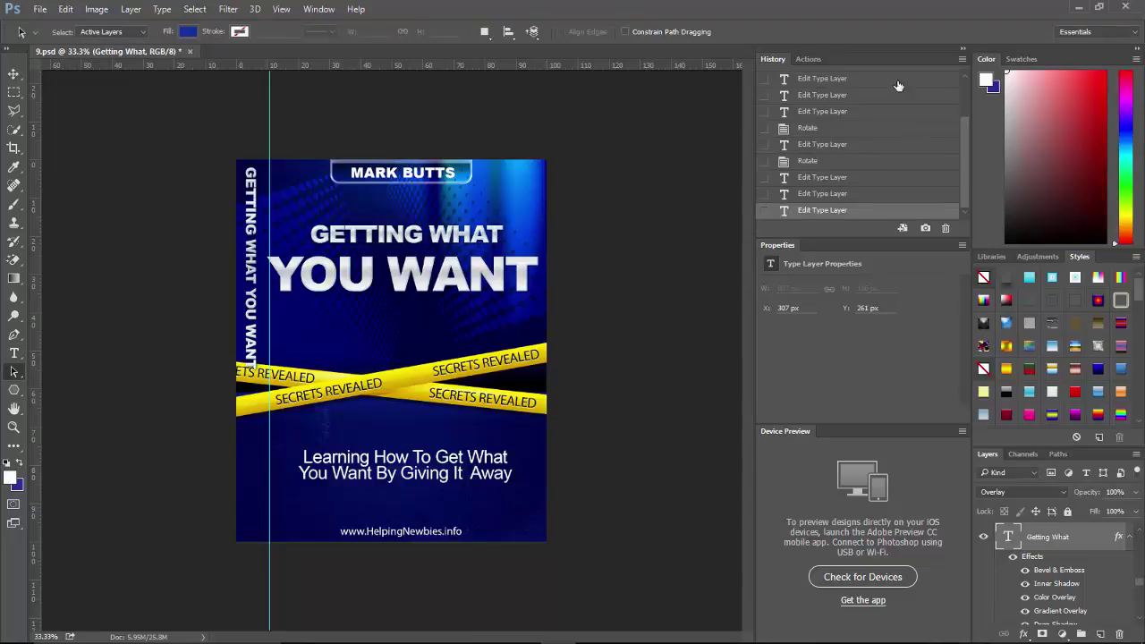
# Play the Compile action from the eBook - GraphicsEase.com set in the Actions panel.
pyautogui.click(808, 59)
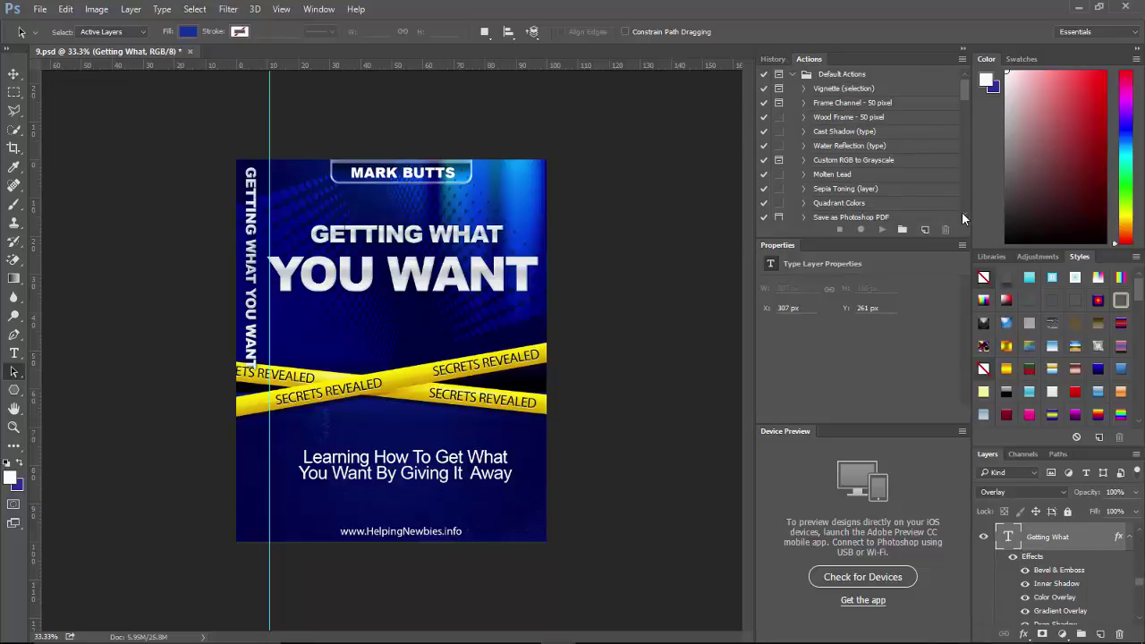
pyautogui.scroll(-2, 962, 212)
pyautogui.scroll(-4, 962, 212)
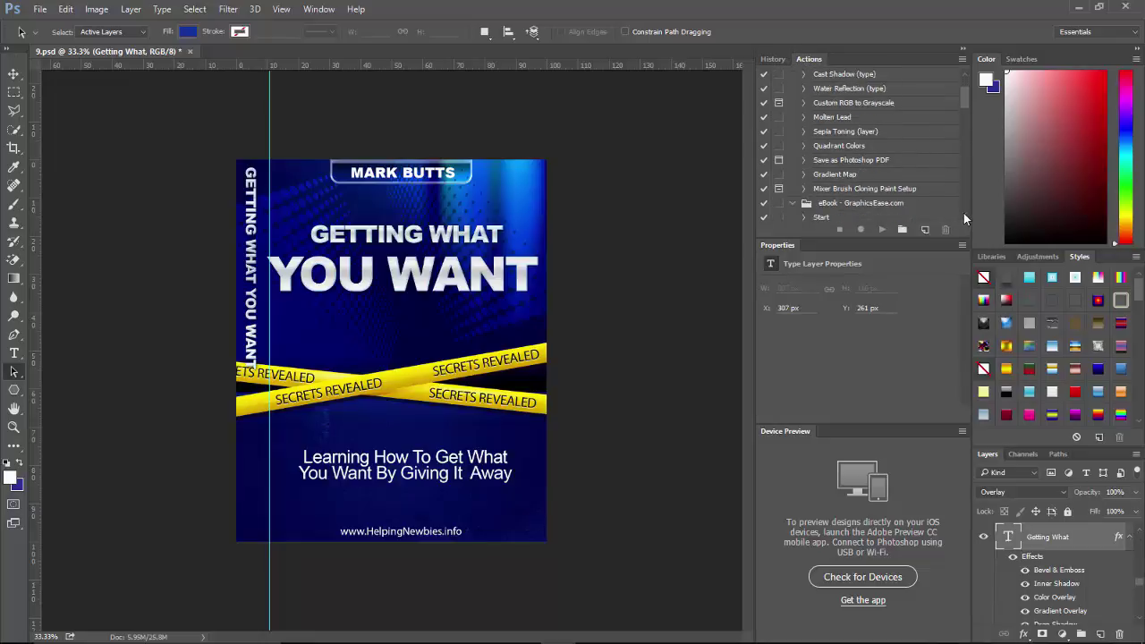
pyautogui.scroll(-2, 964, 213)
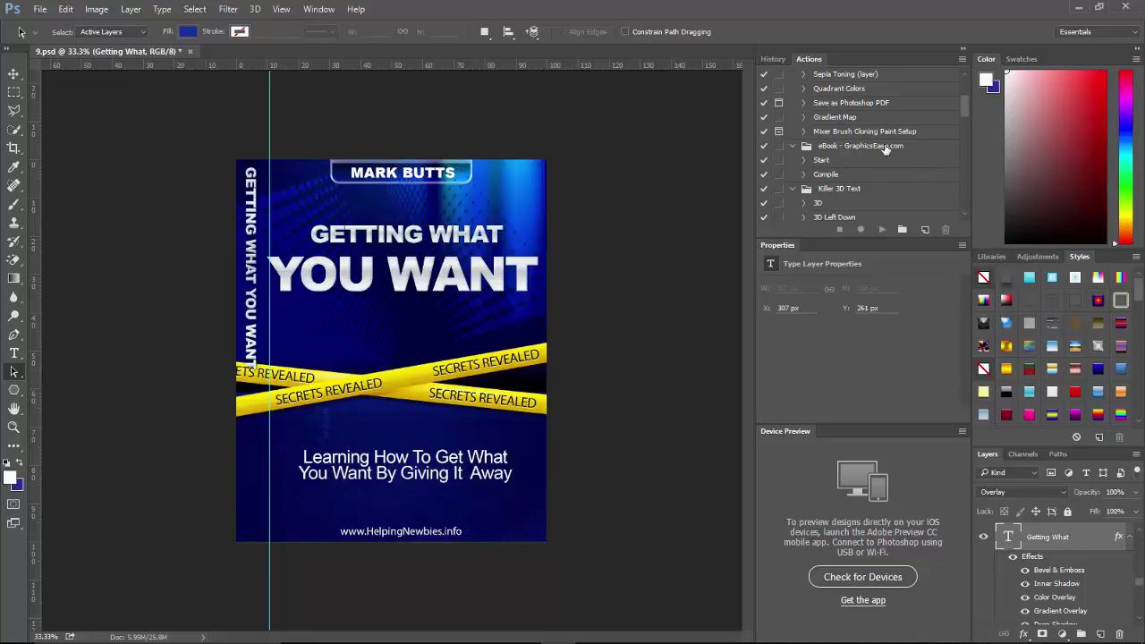
pyautogui.click(829, 174)
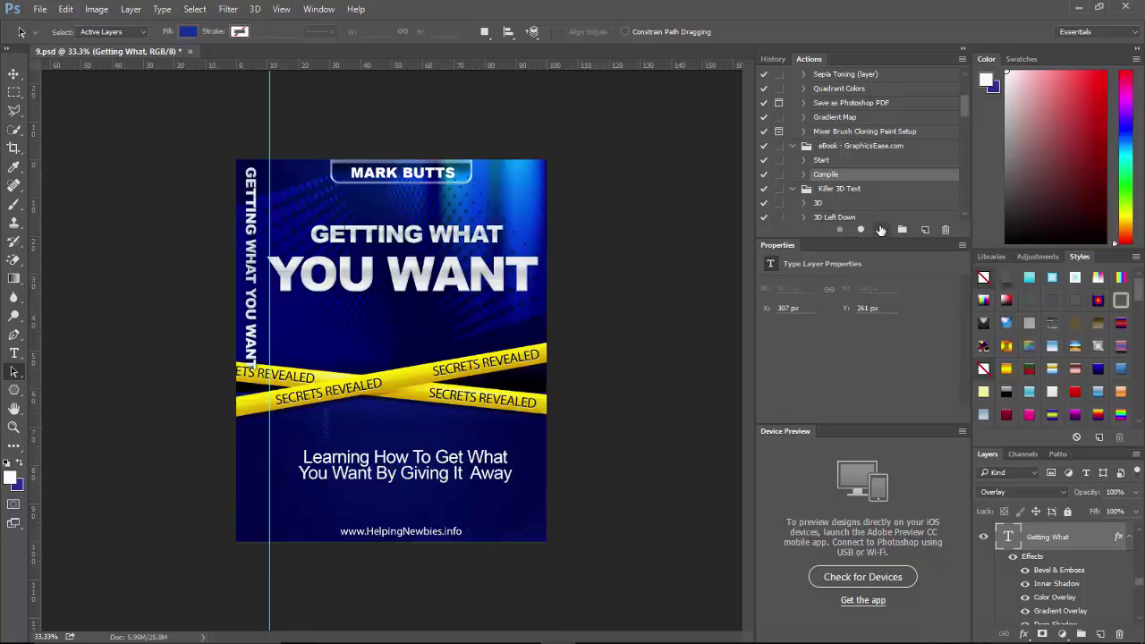
pyautogui.click(880, 230)
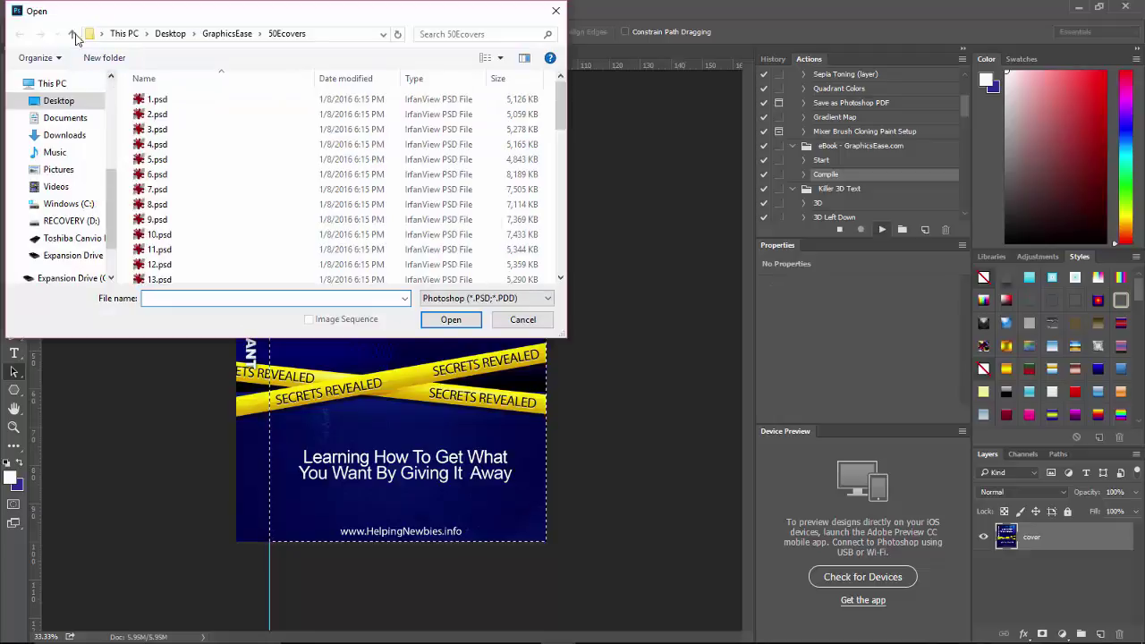
# Open eBook Template.psd from GraphicsEase > Bonus > Action Script.
pyautogui.click(74, 34)
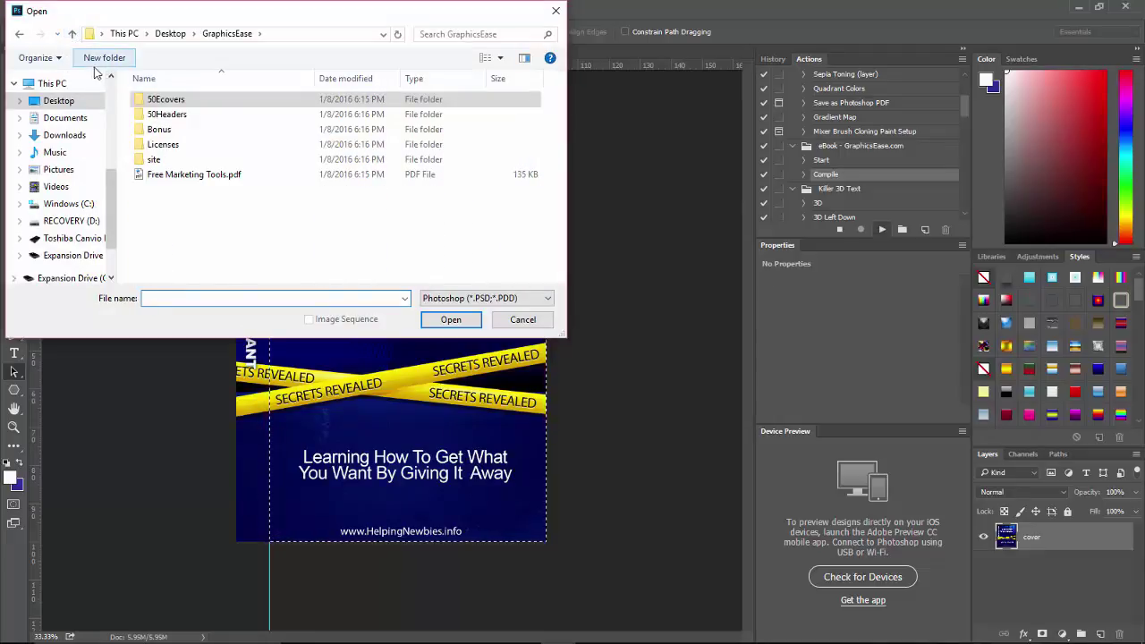
pyautogui.doubleClick(166, 130)
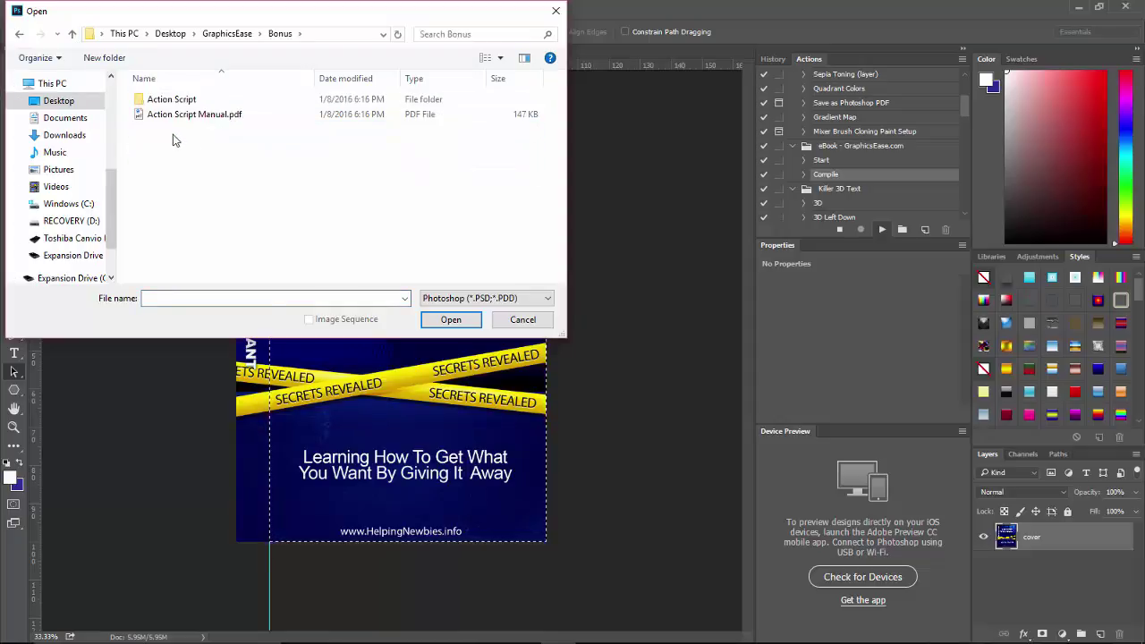
pyautogui.doubleClick(171, 101)
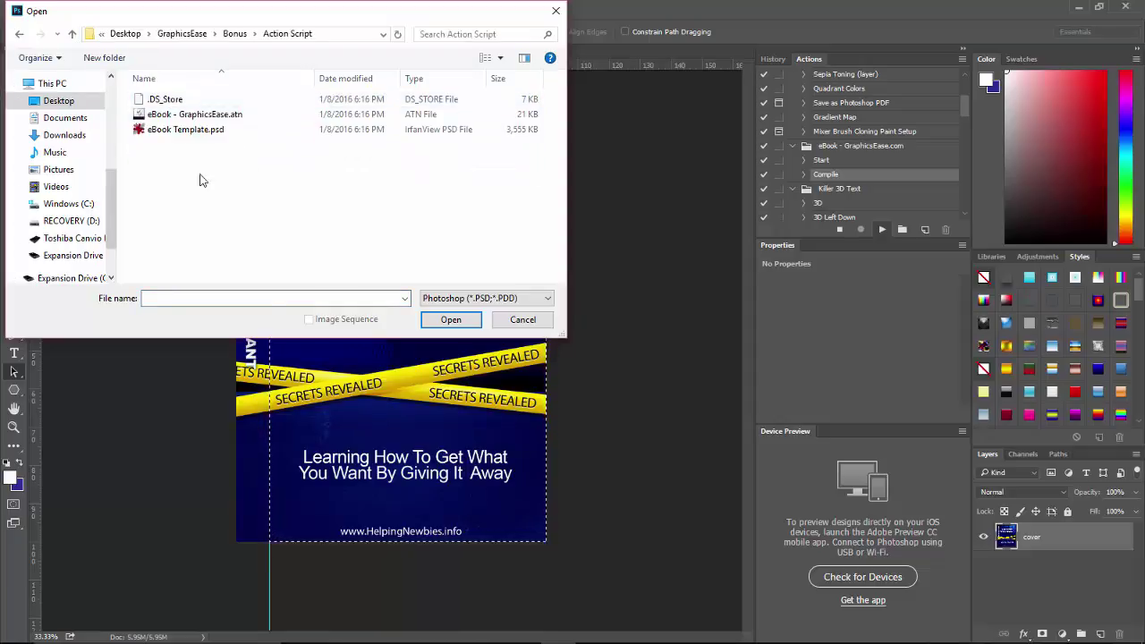
pyautogui.click(189, 130)
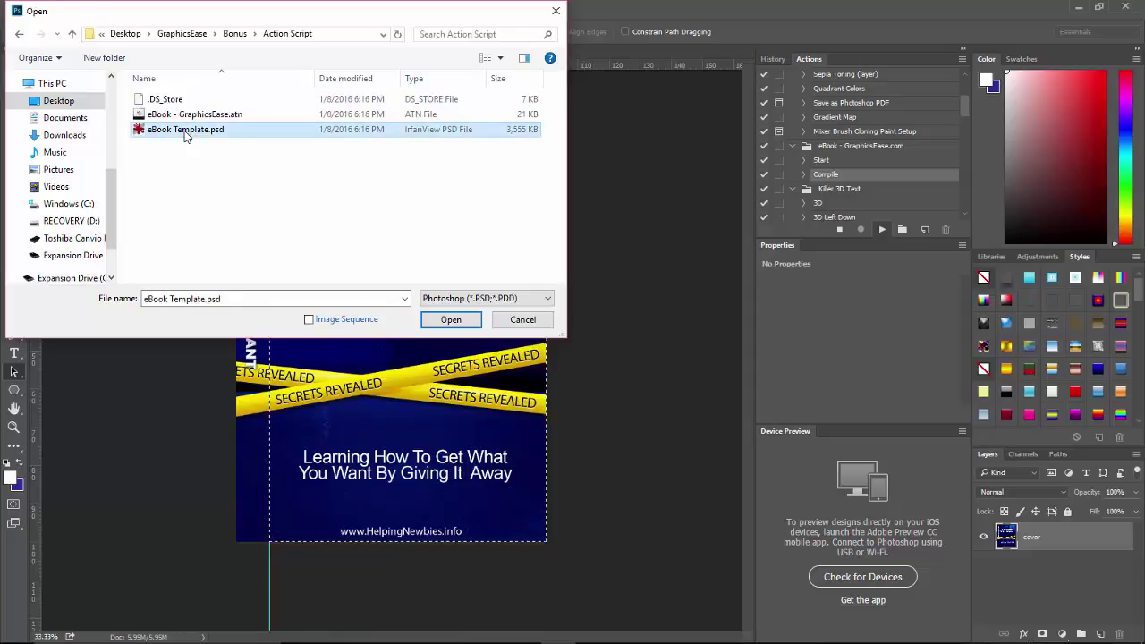
pyautogui.click(451, 319)
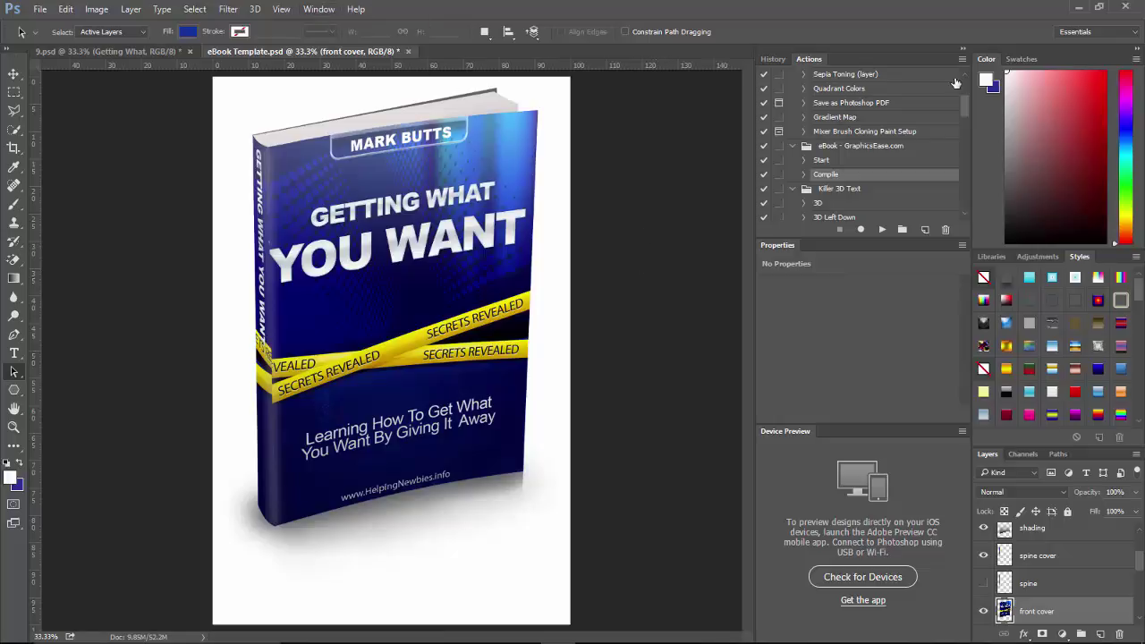
# Show the Actions panel flyout menu of action-management commands.
pyautogui.click(317, 11)
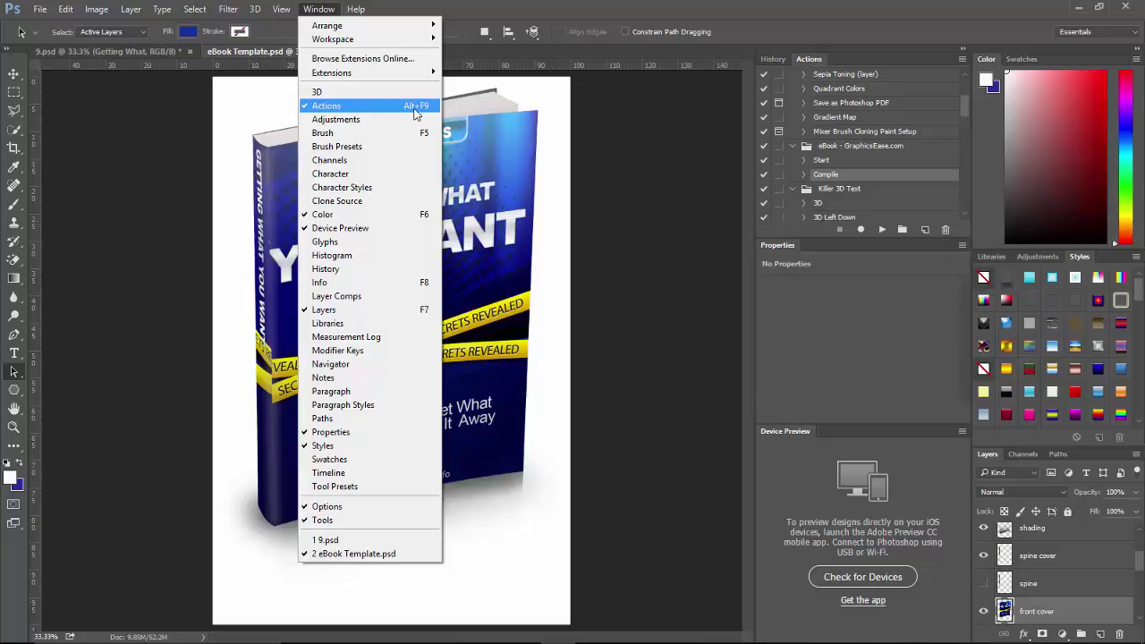
pyautogui.click(318, 10)
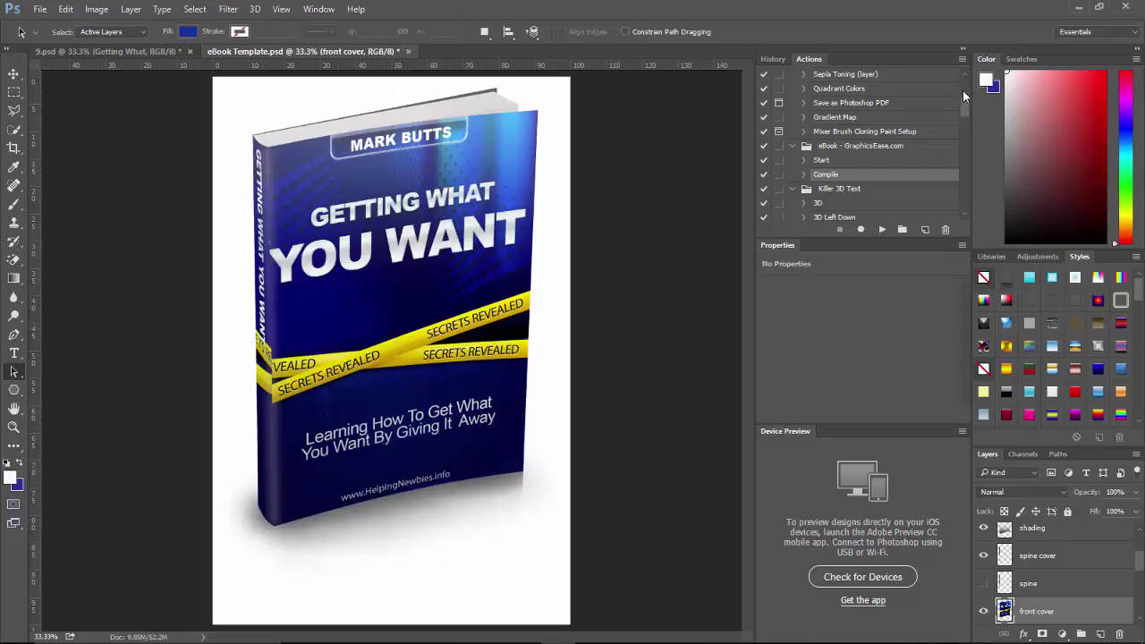
pyautogui.scroll(3, 960, 97)
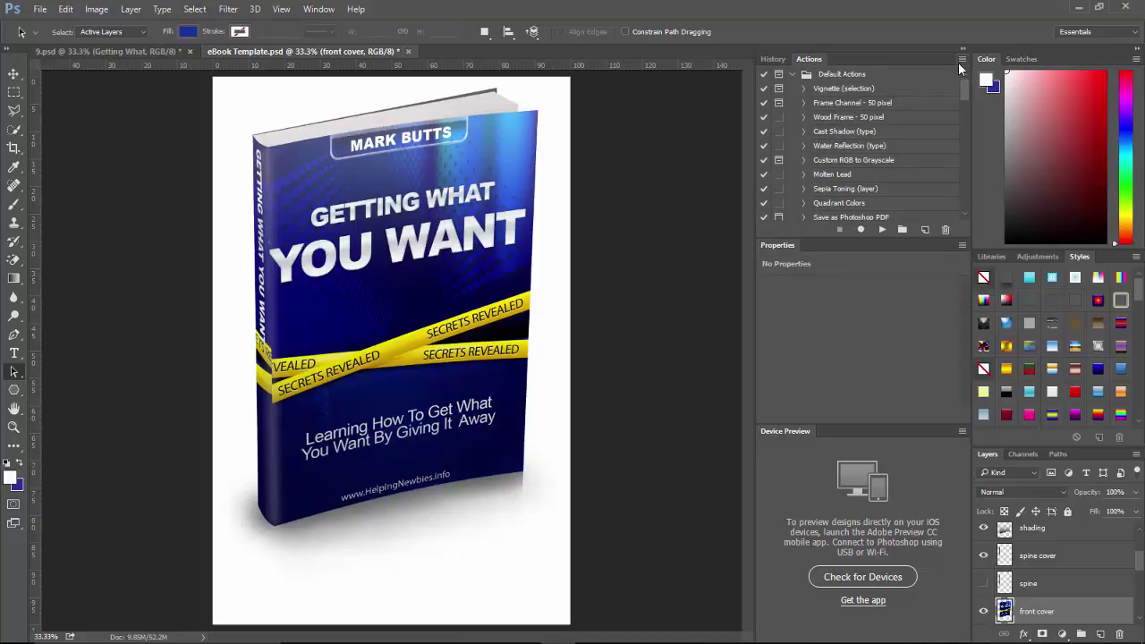
pyautogui.click(962, 59)
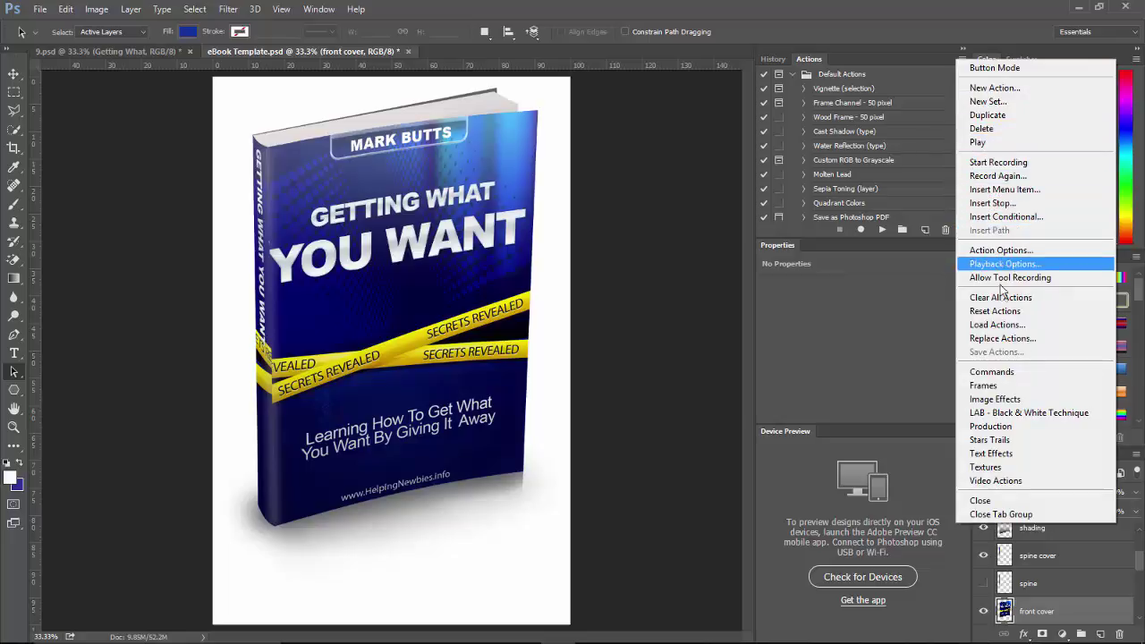
pyautogui.click(1010, 324)
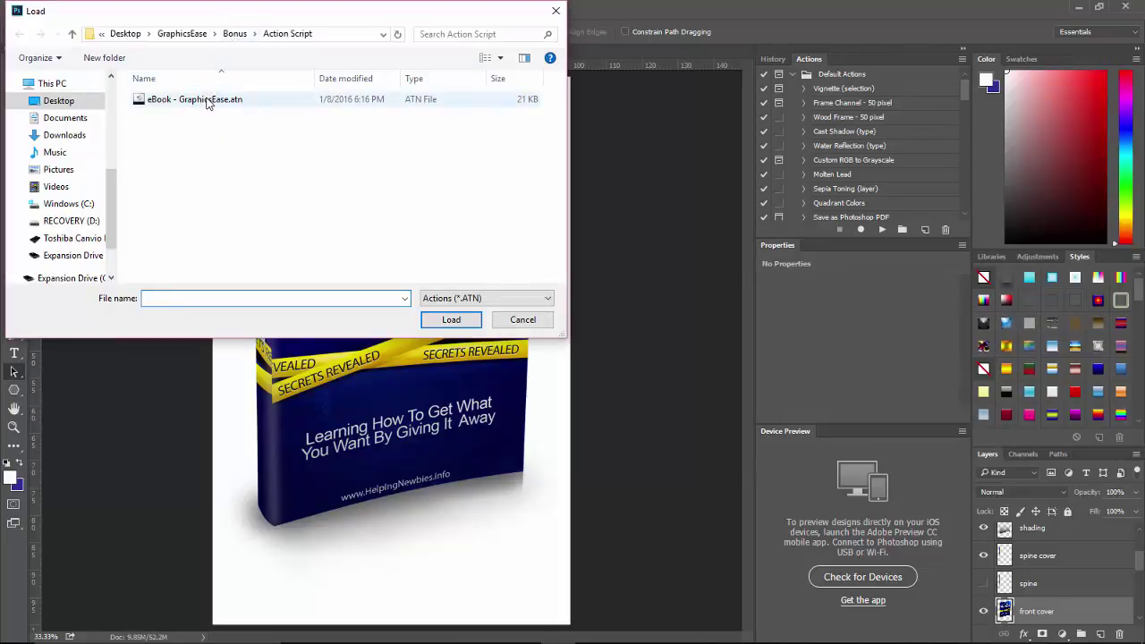
pyautogui.click(206, 101)
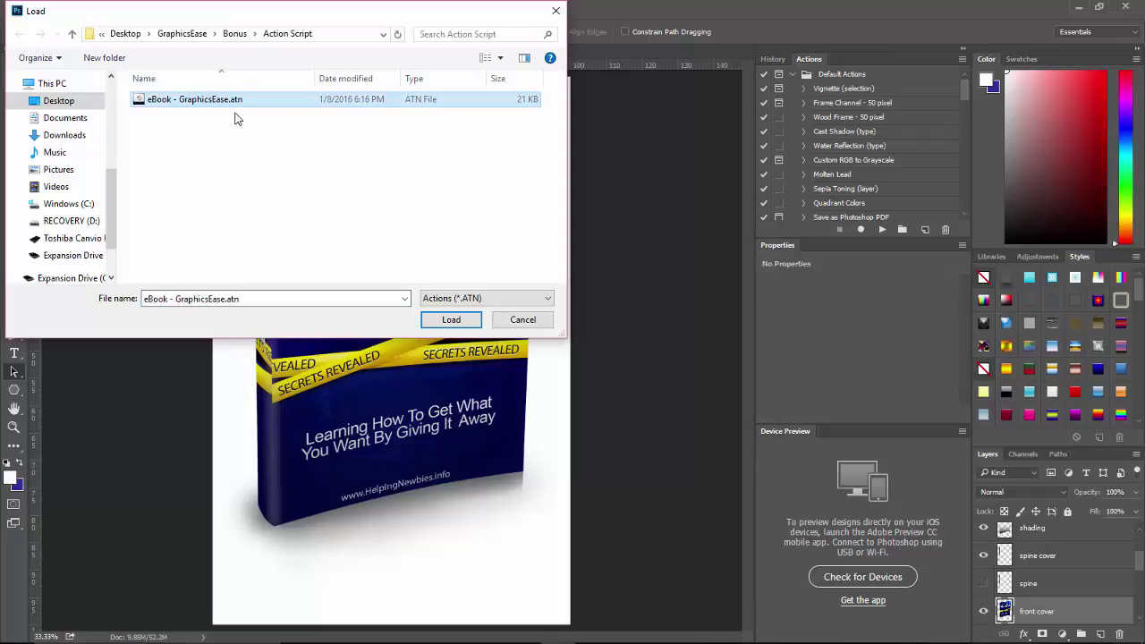
pyautogui.click(560, 13)
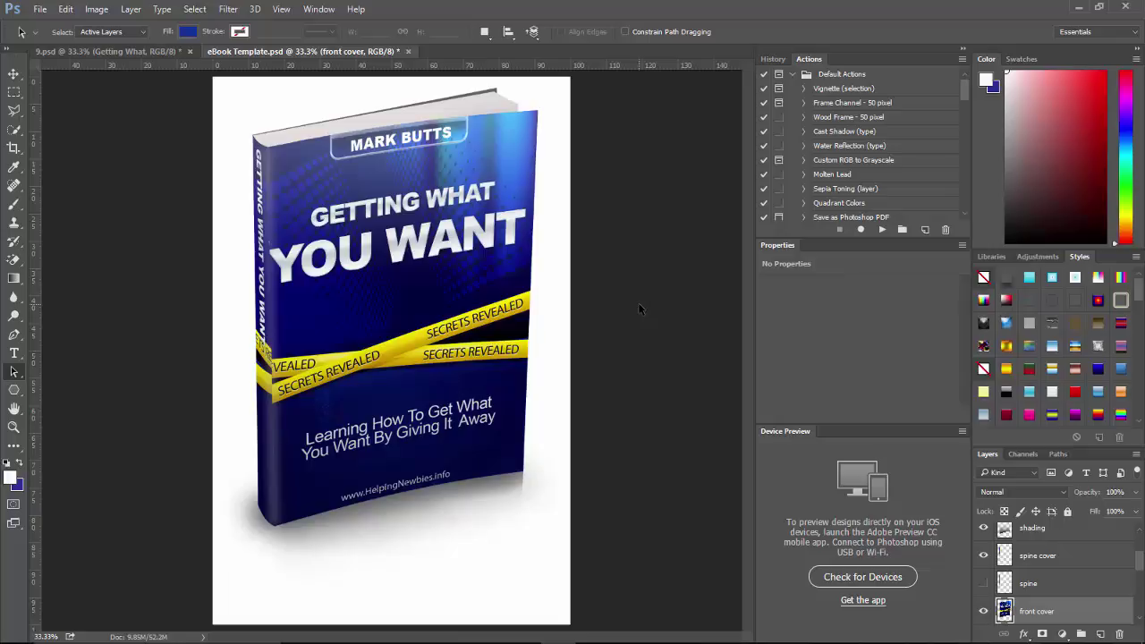
pyautogui.moveTo(722, 637)
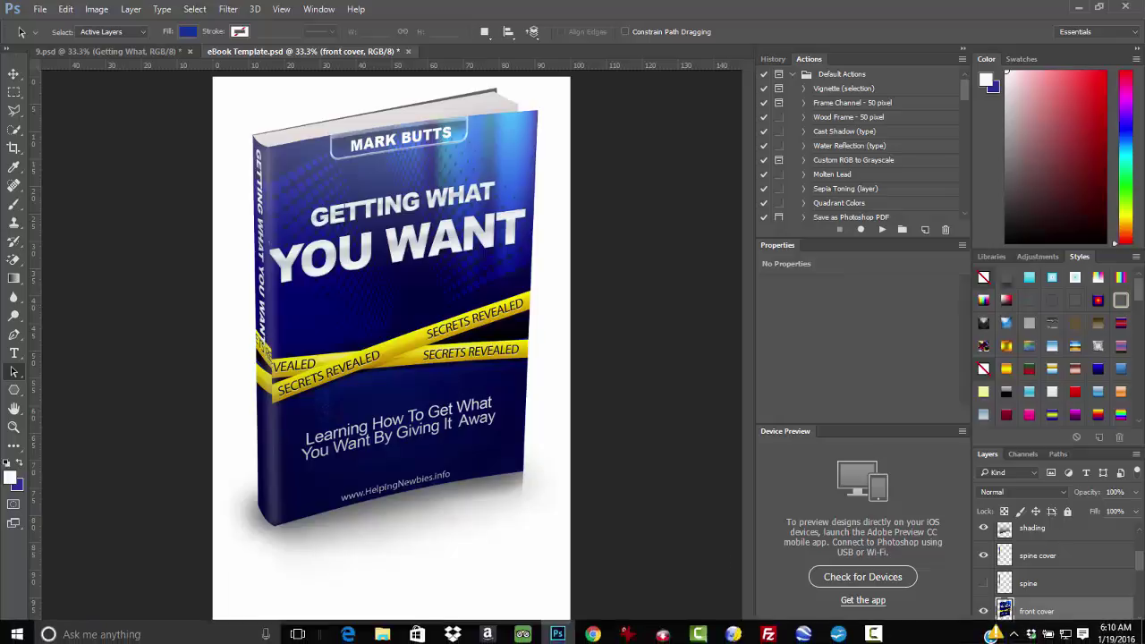
pyautogui.click(875, 631)
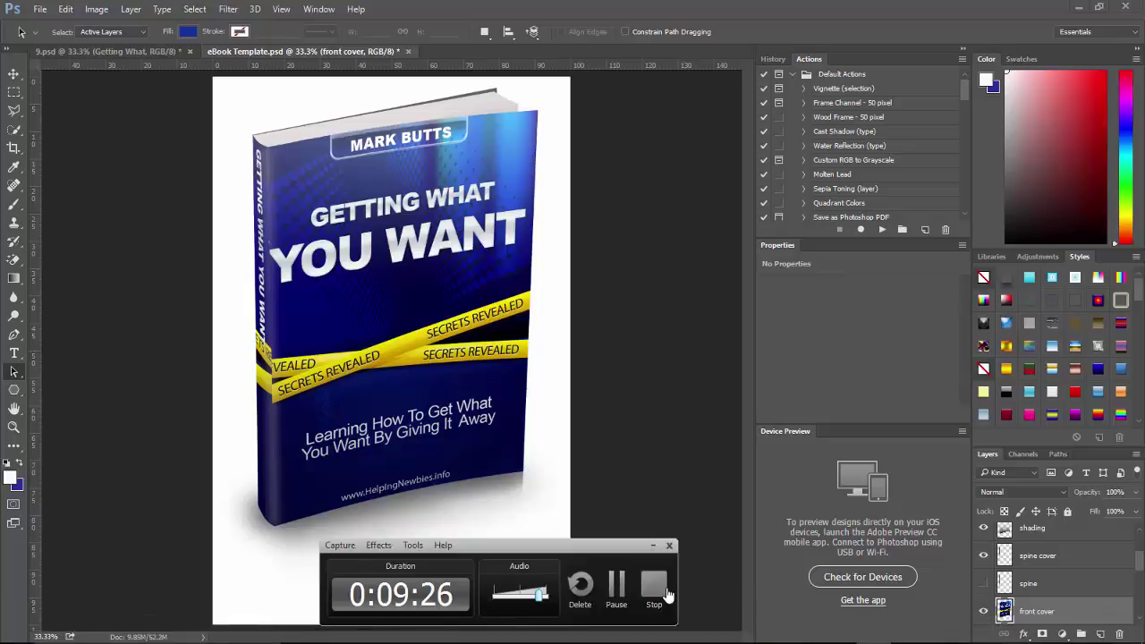